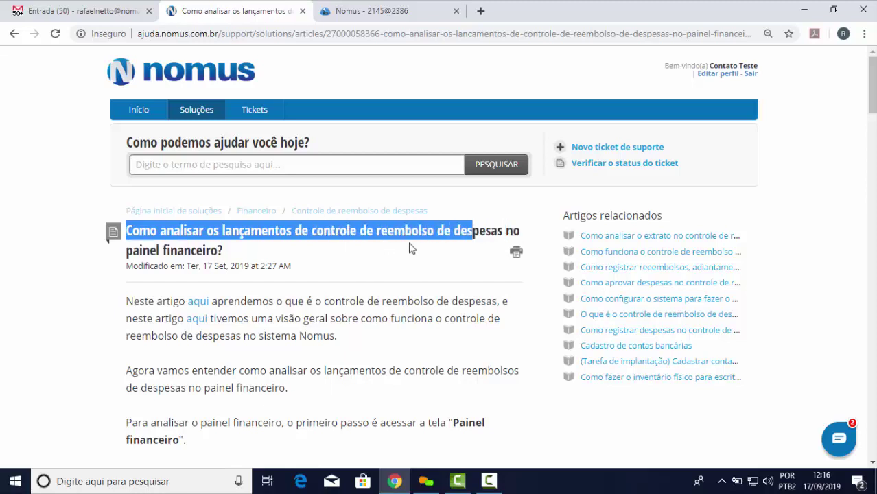
Read the help article's introduction on the "Painel financeiro" screen and how its default report treats reimbursement control accounts.
click(339, 288)
scroll(352, 281, down, 2)
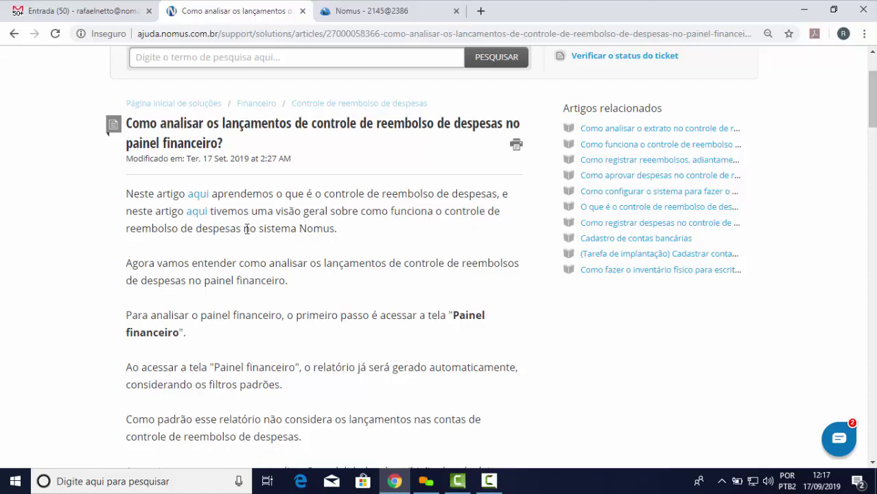
scroll(365, 241, down, 2)
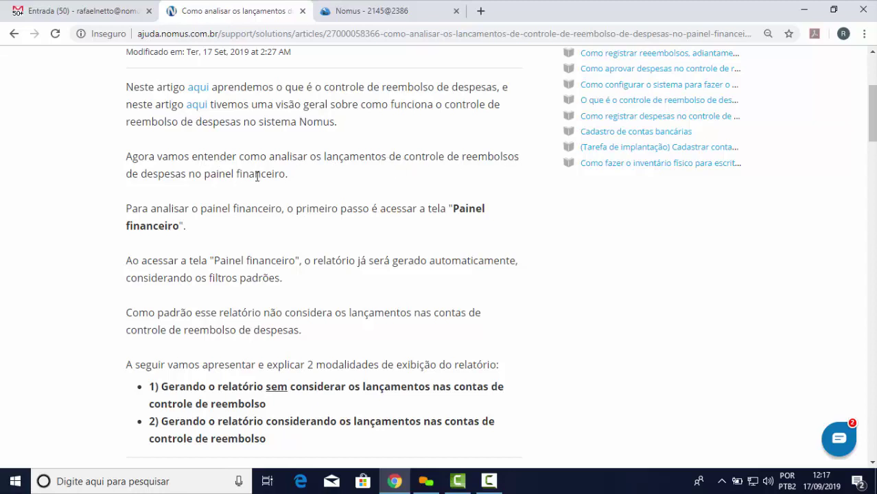
scroll(357, 178, down, 2)
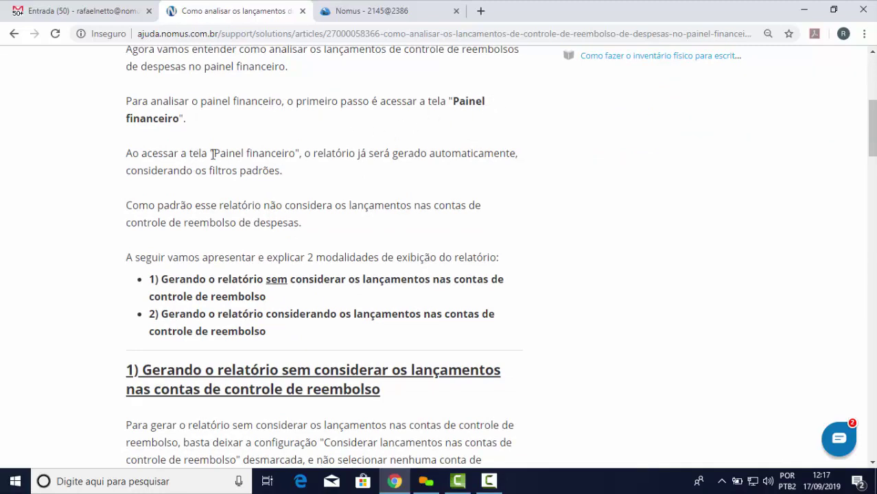
drag(214, 154, 300, 152)
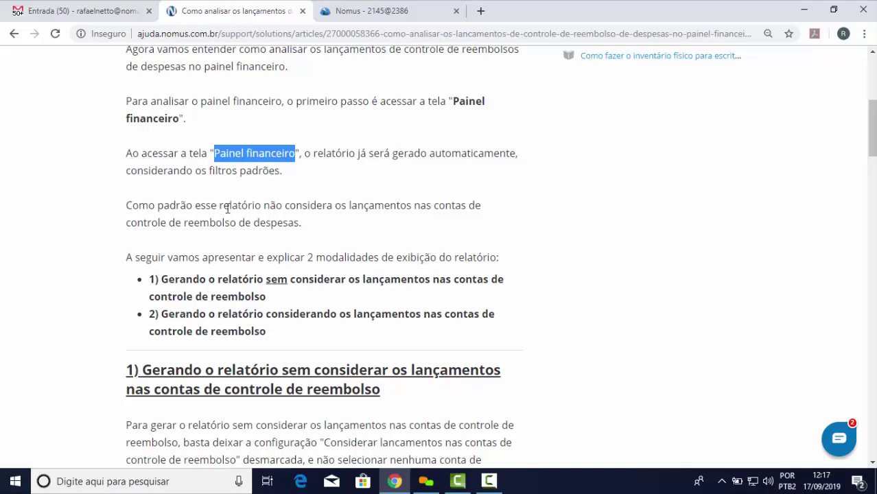
drag(265, 207, 488, 225)
click(433, 192)
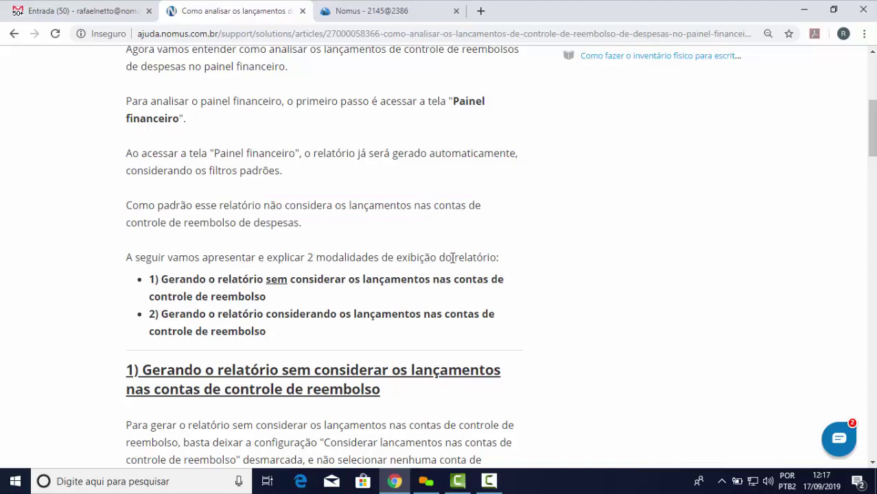
Review the article's two report modes, without and with entries in the reimbursement control accounts.
scroll(504, 250, down, 2)
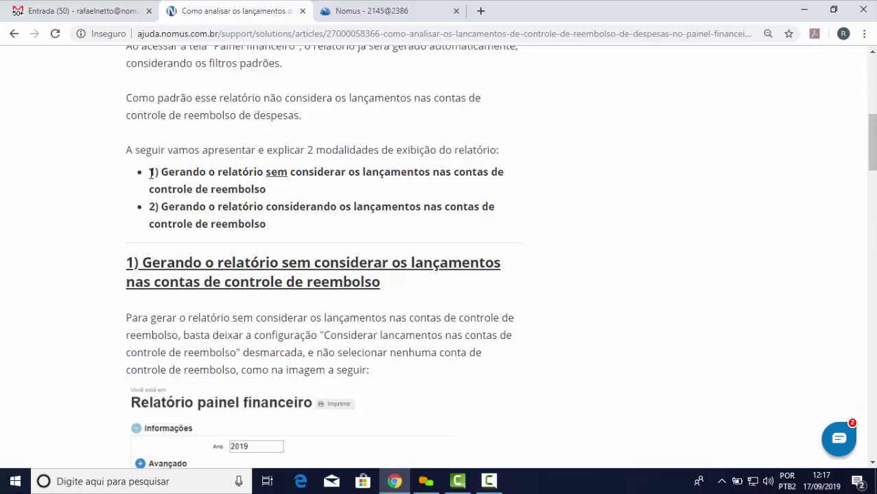
drag(152, 173, 508, 190)
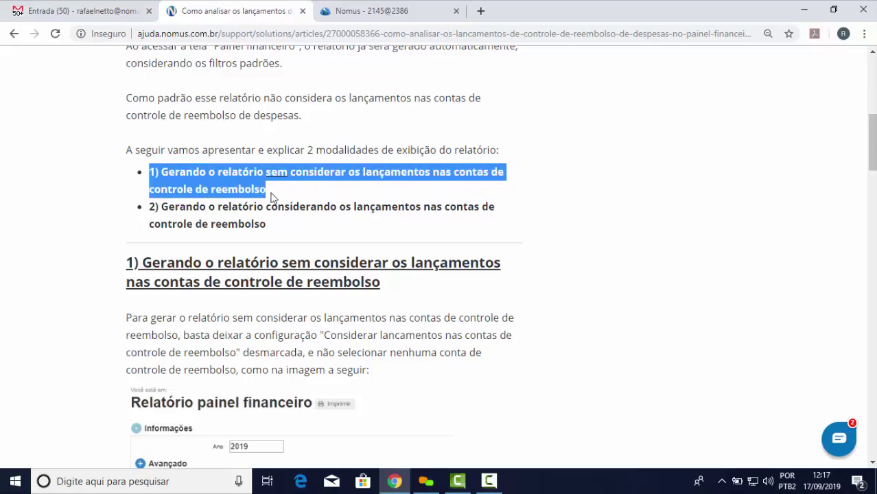
click(290, 198)
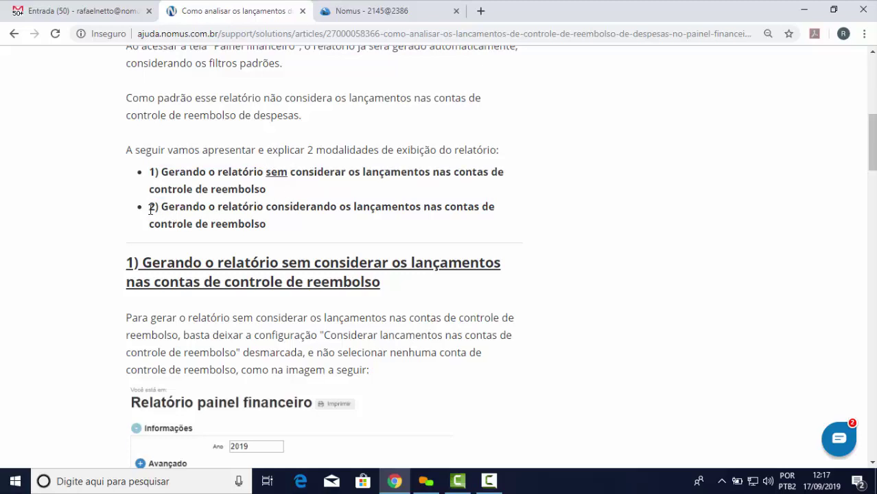
drag(155, 208, 373, 225)
click(300, 236)
Read section 1 of the article for the "Considerar lancamentos nas contas de controle de reembolso" setting and how expense payments, reimbursements and advances are treated.
scroll(556, 211, down, 2)
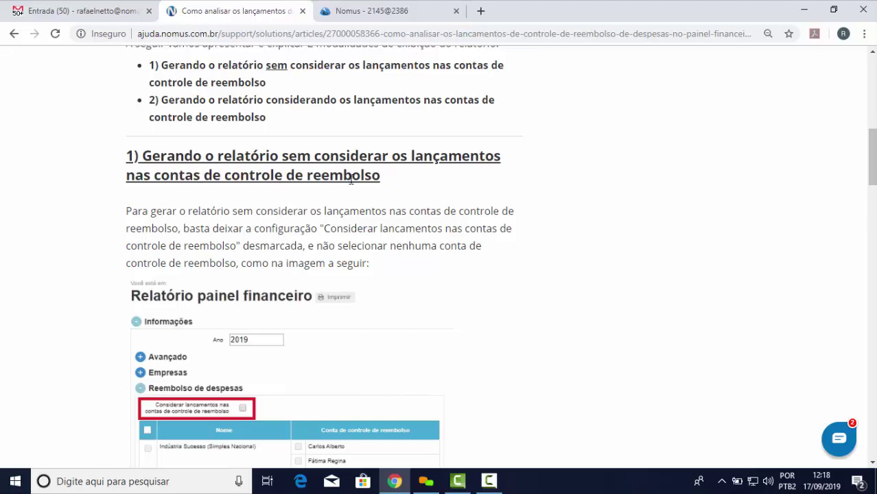
scroll(405, 186, down, 2)
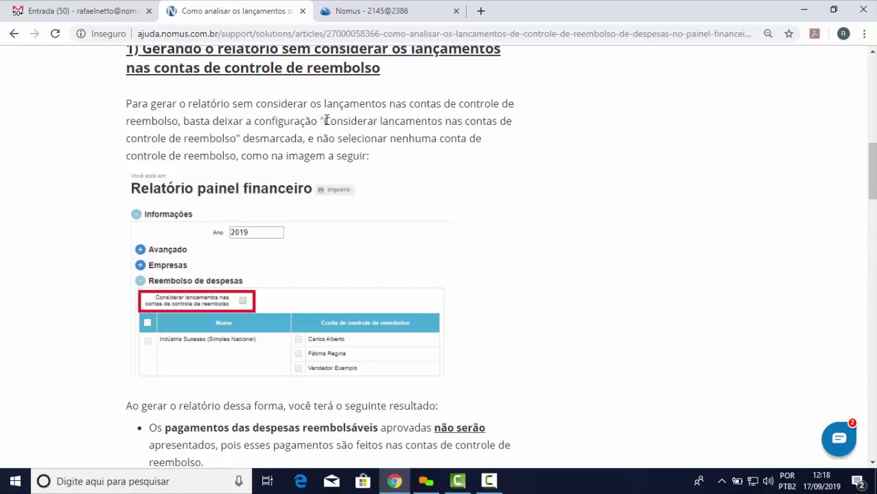
drag(323, 122, 235, 131)
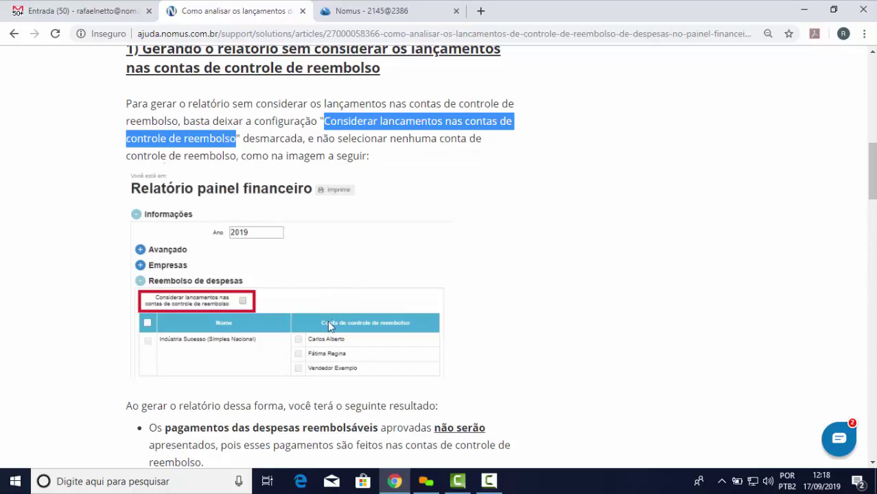
scroll(260, 286, down, 2)
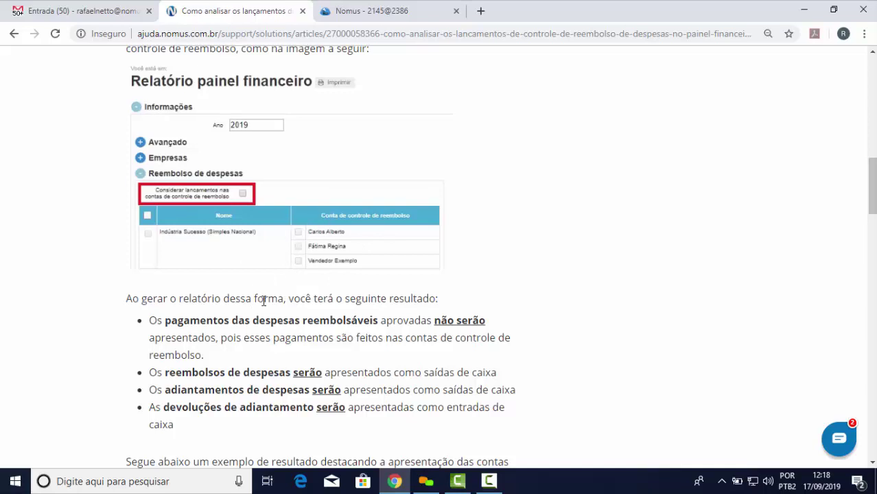
scroll(361, 290, down, 2)
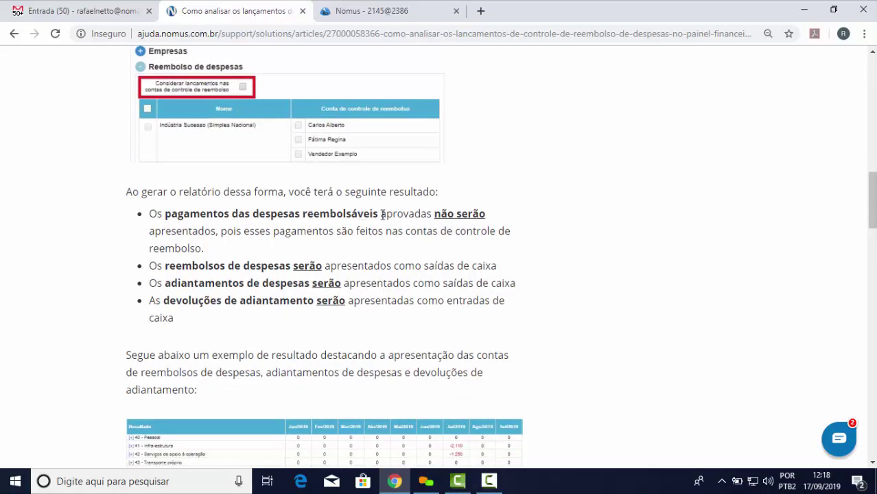
drag(435, 215, 288, 250)
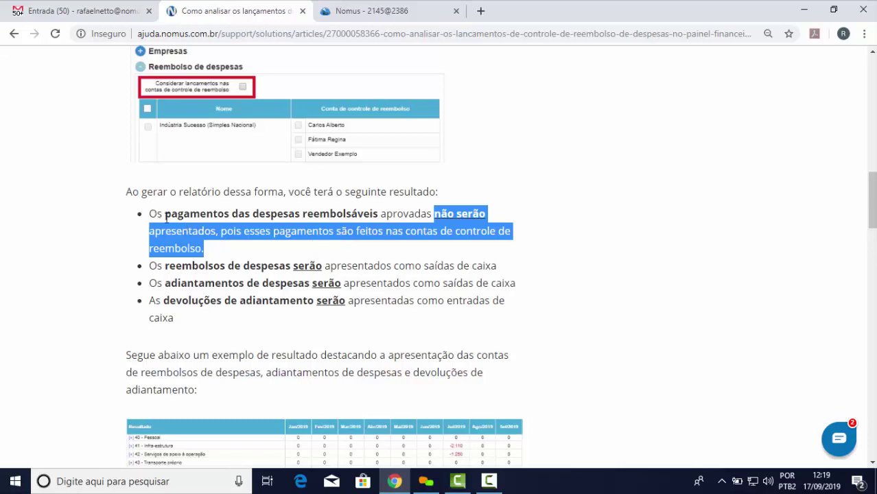
drag(166, 218, 378, 219)
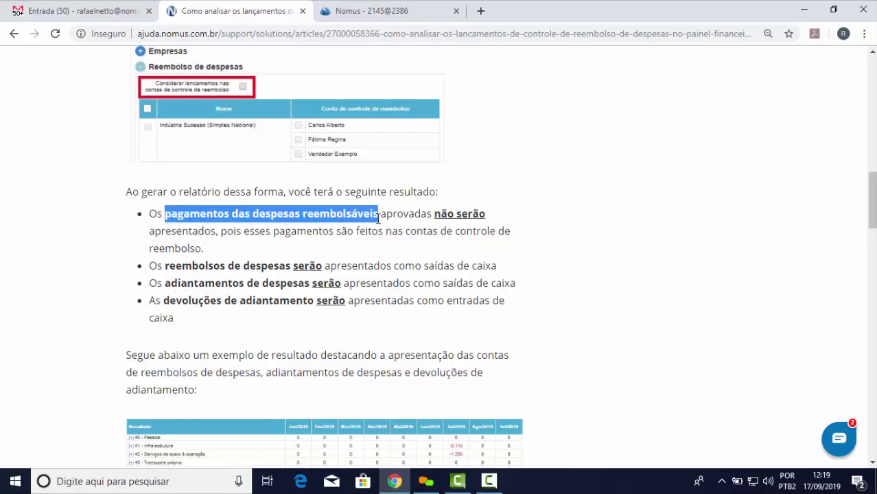
scroll(375, 235, down, 2)
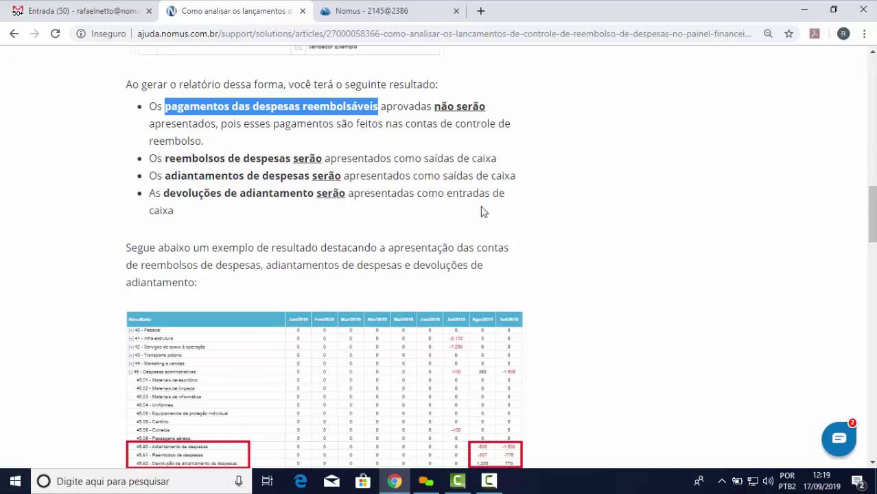
Open the article's example result table at full size, examine the highlighted advance and reimbursement rows, and close the image.
scroll(490, 204, down, 3)
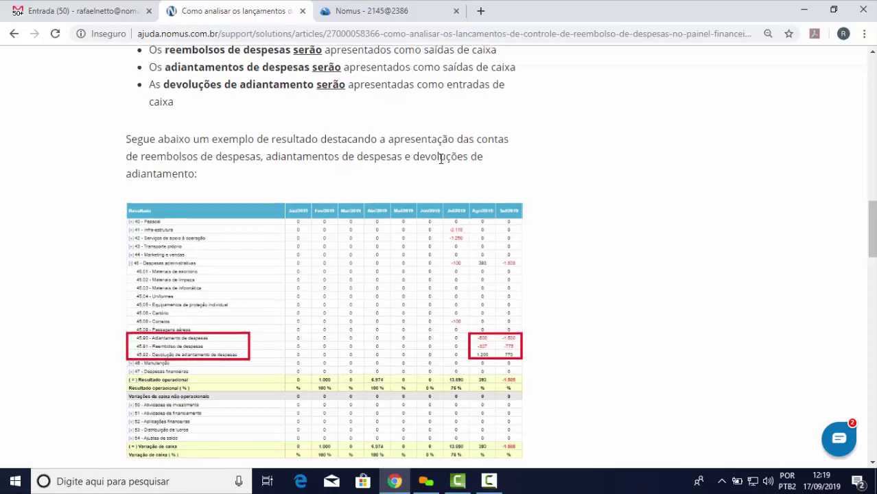
scroll(388, 223, down, 2)
click(388, 223)
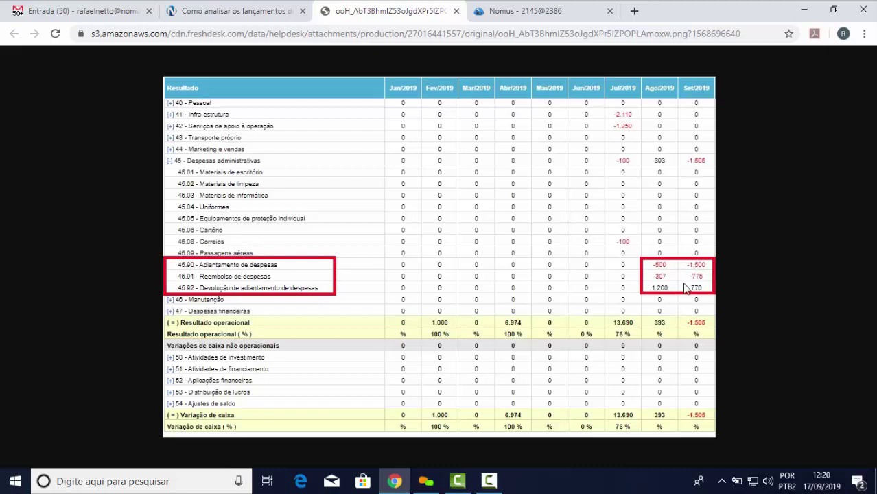
click(456, 11)
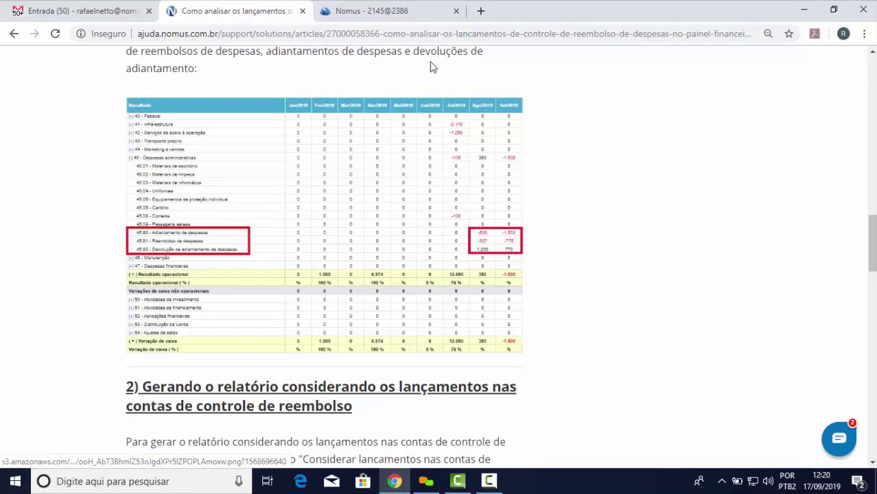
Switch to the Nomus ERP page and open the Painel Financeiro report through a quick-access search for "Painel".
click(412, 12)
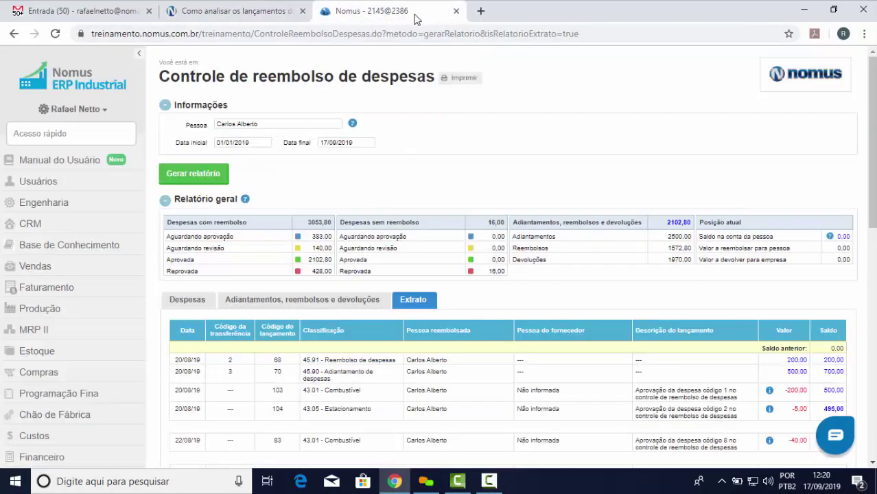
click(110, 137)
text(Painel)
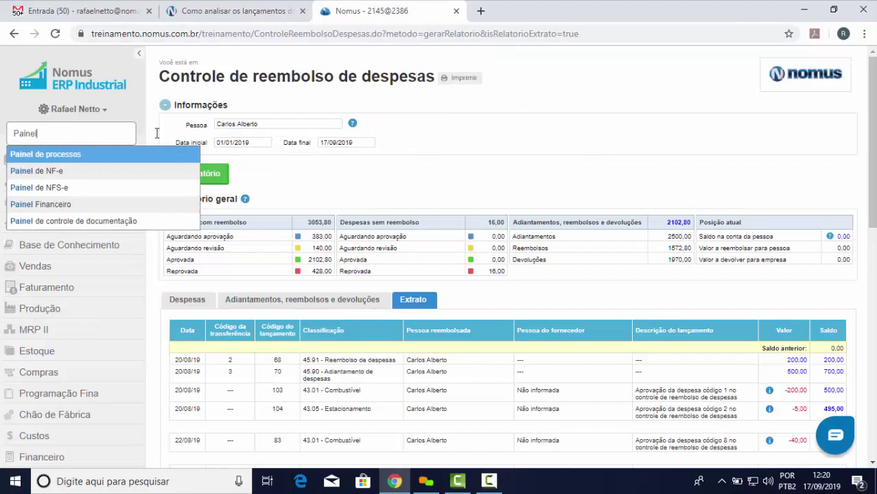
key(Down)
key(Down)
key(Down)
key(Return)
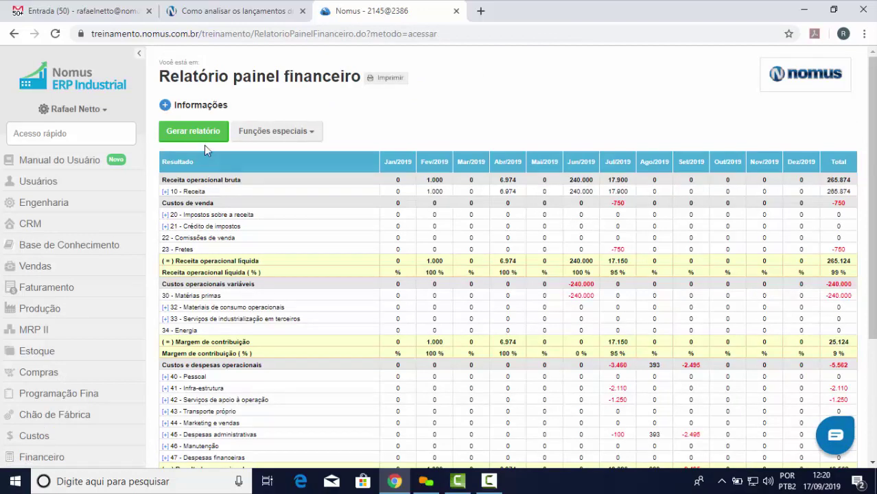
Expand the report's Informações filters and check the "Considerar lancamentos nas contas de controle de reembolso" option under Reembolso de despesas, leaving that subsection collapsed.
click(165, 105)
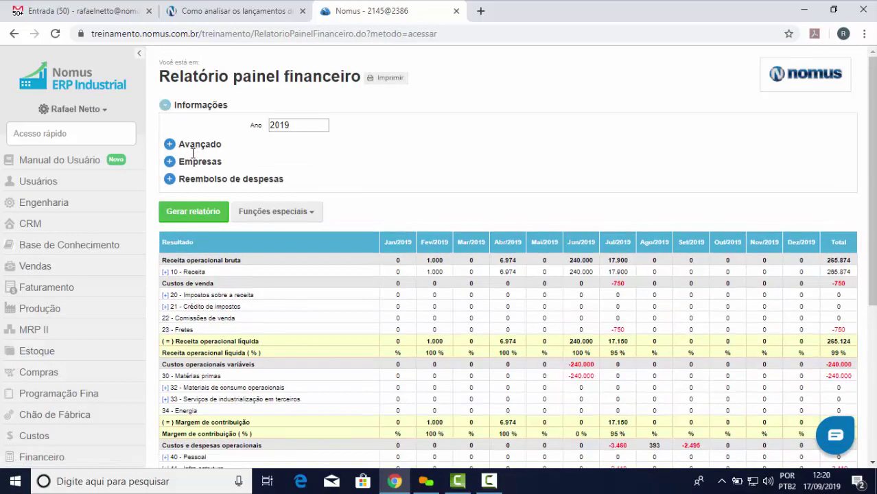
click(169, 179)
drag(186, 198, 273, 208)
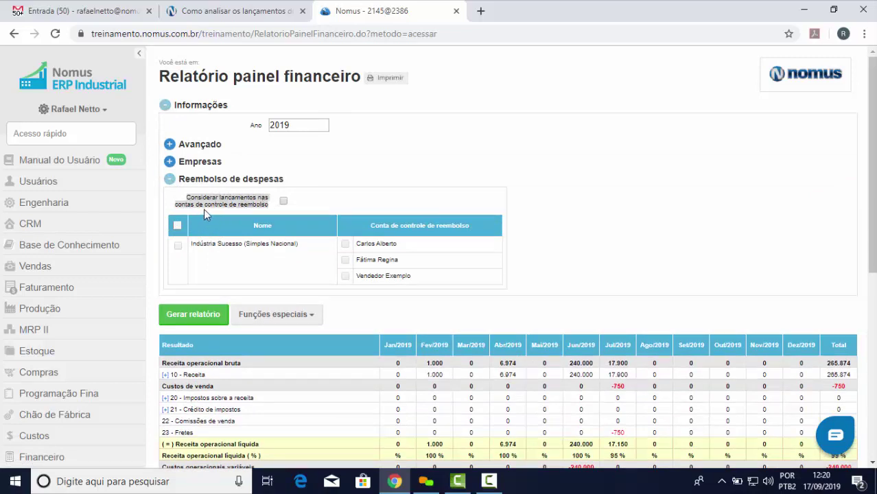
click(169, 183)
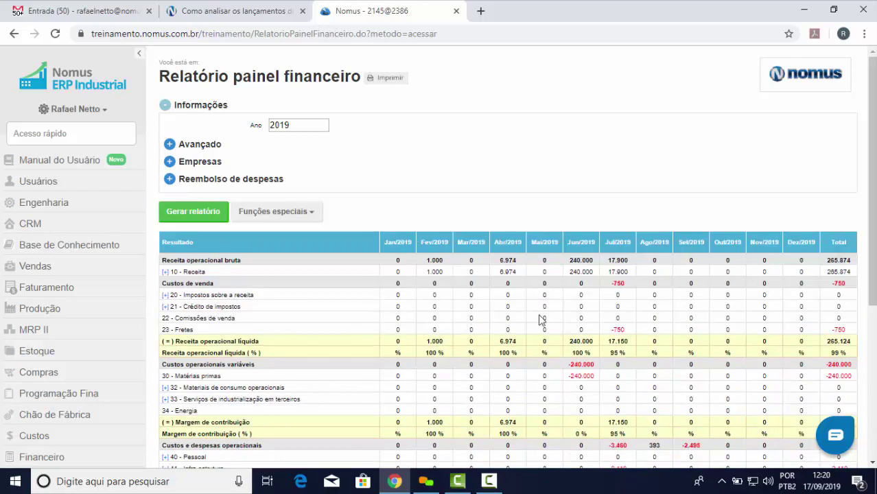
click(169, 179)
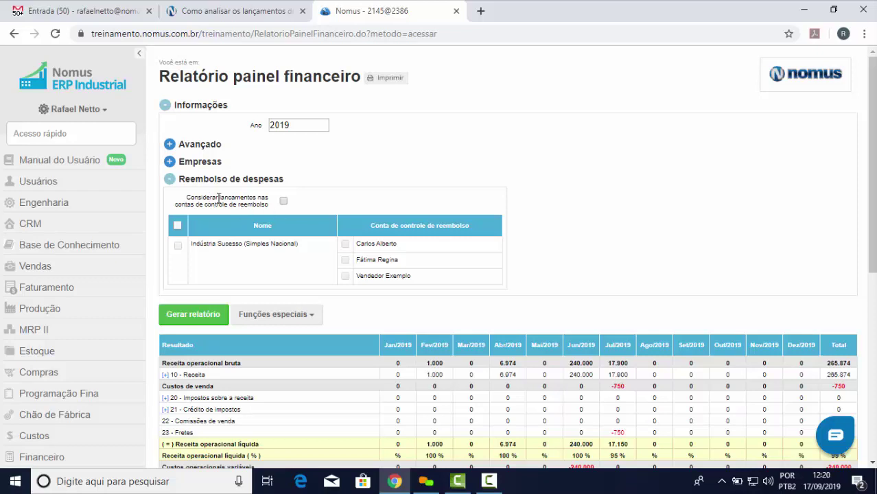
click(169, 178)
Expand the "45 - Despesas administrativas" group in the financial report to show its subaccounts.
scroll(559, 190, down, 3)
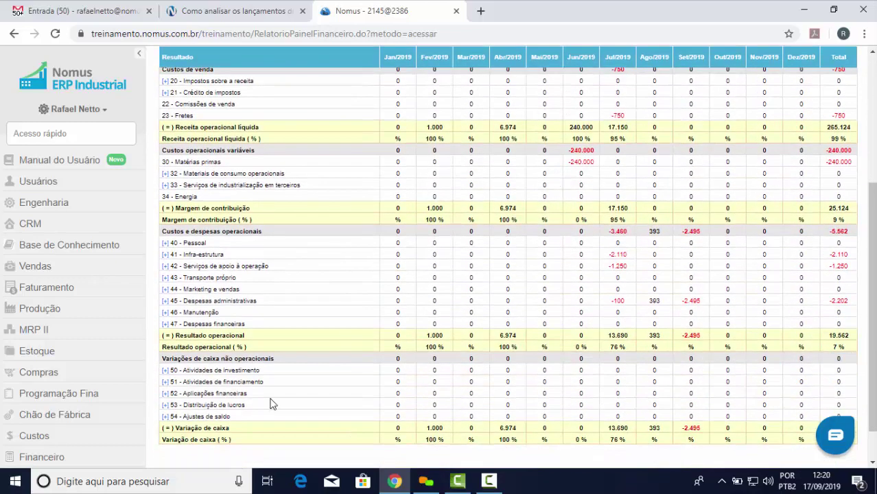
click(165, 302)
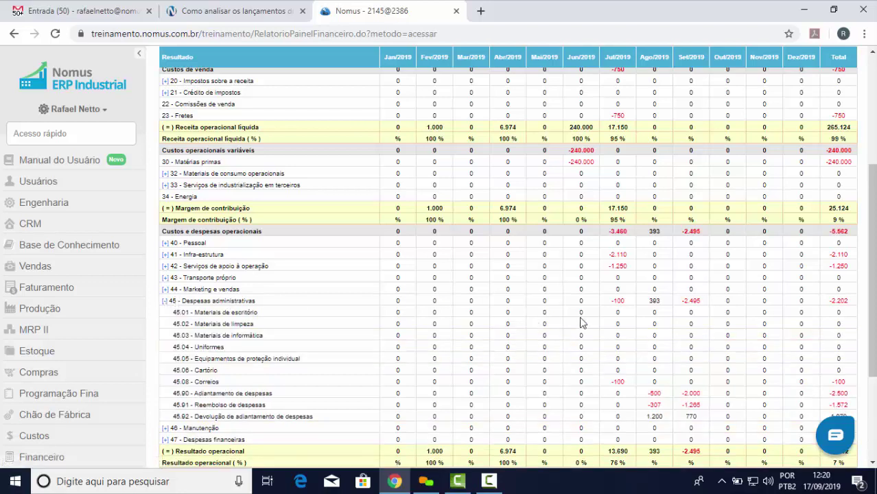
scroll(582, 320, down, 3)
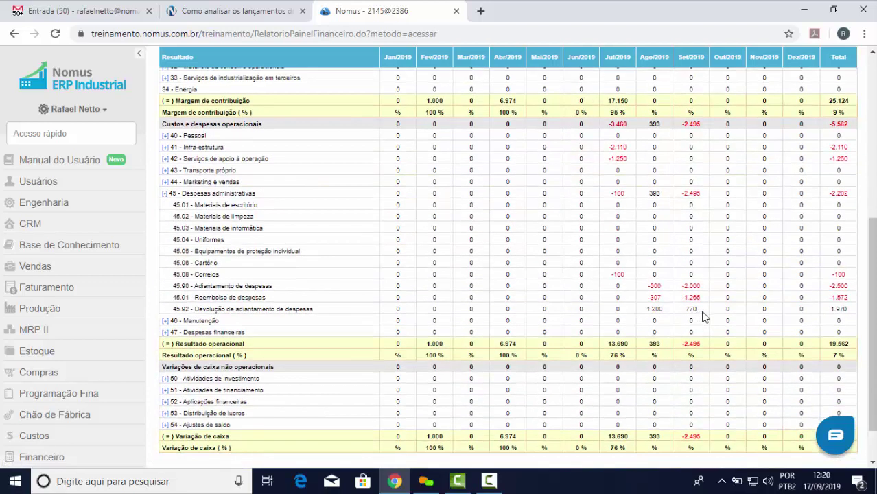
scroll(680, 231, down, 2)
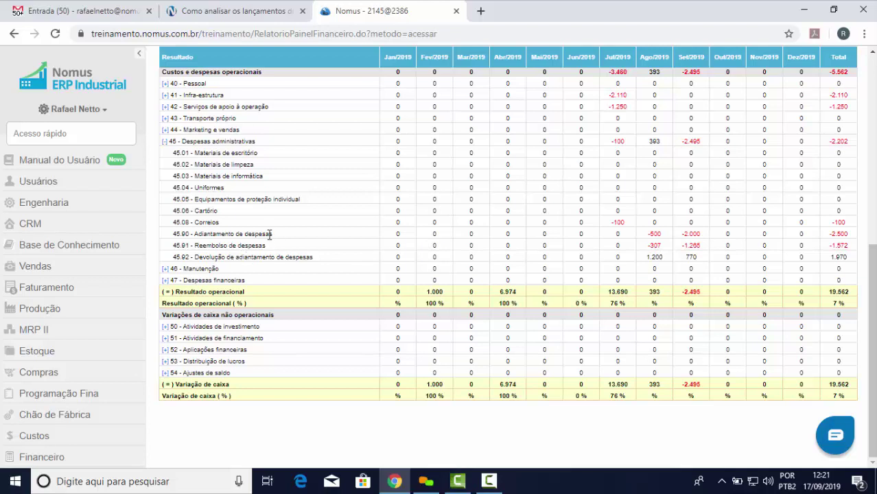
Examine the 45.90 Adiantamento, 45.91 Reembolso and 45.92 Devolução de adiantamento de despesas rows, including their August and September 2019 values.
drag(272, 234, 175, 234)
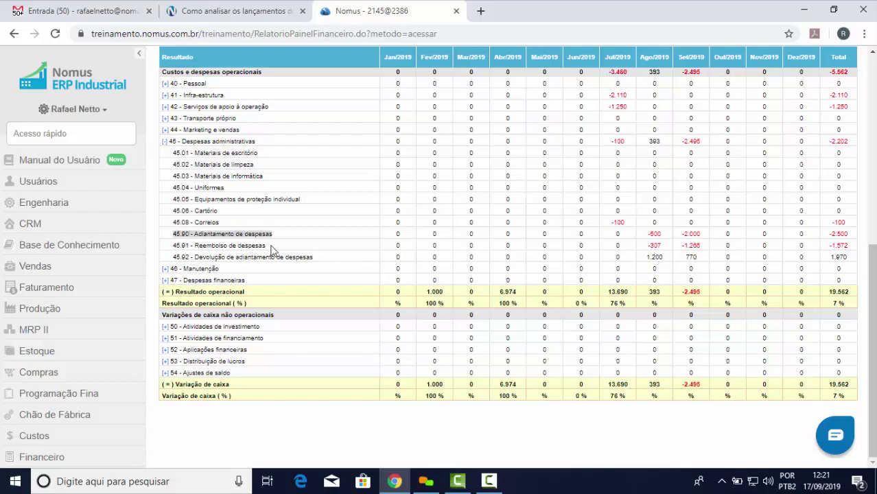
drag(266, 245, 174, 250)
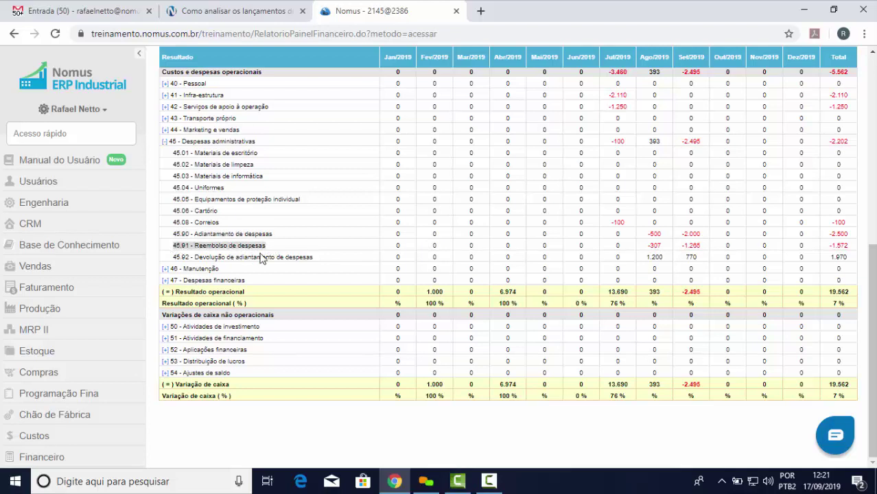
click(675, 263)
drag(675, 262, 644, 261)
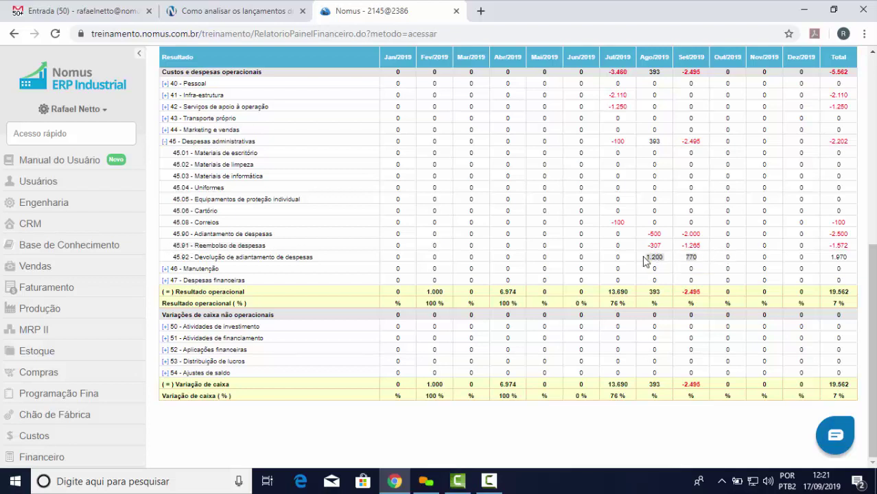
click(318, 262)
drag(318, 261, 191, 257)
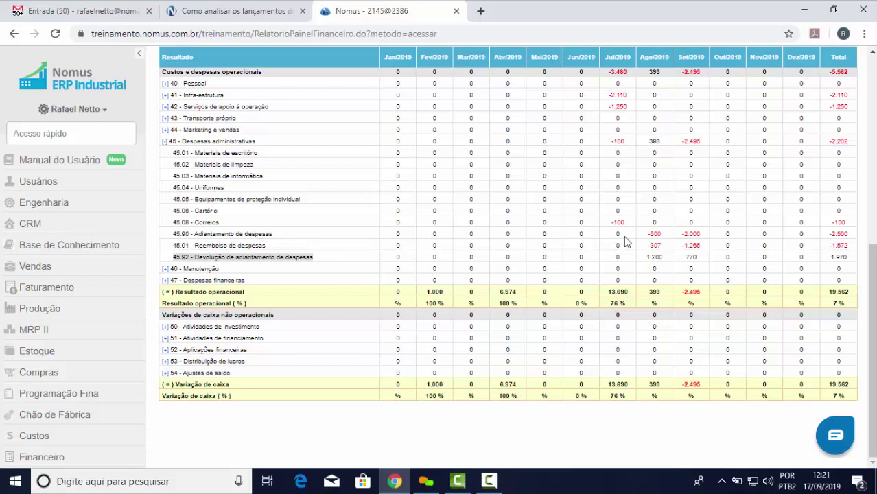
scroll(670, 251, up, 5)
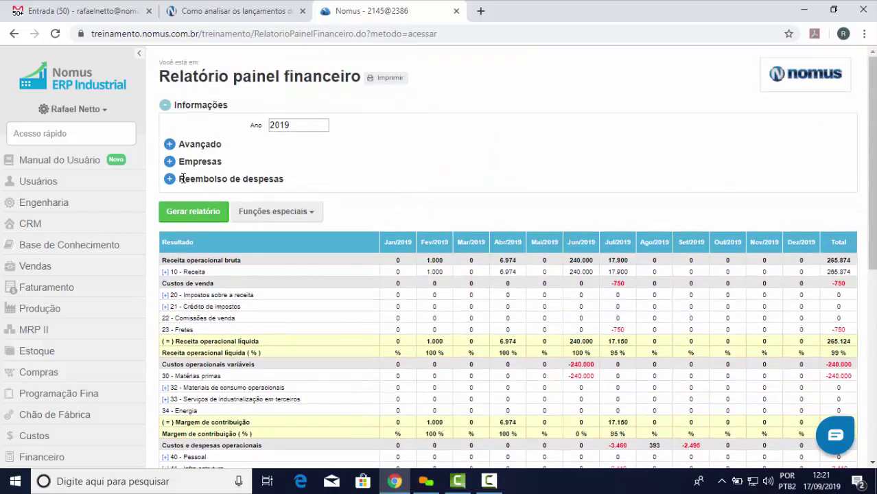
Expand the report's Reembolso de despesas filters and read section 2 of the help article, on considering entries in the reimbursement control accounts.
click(182, 179)
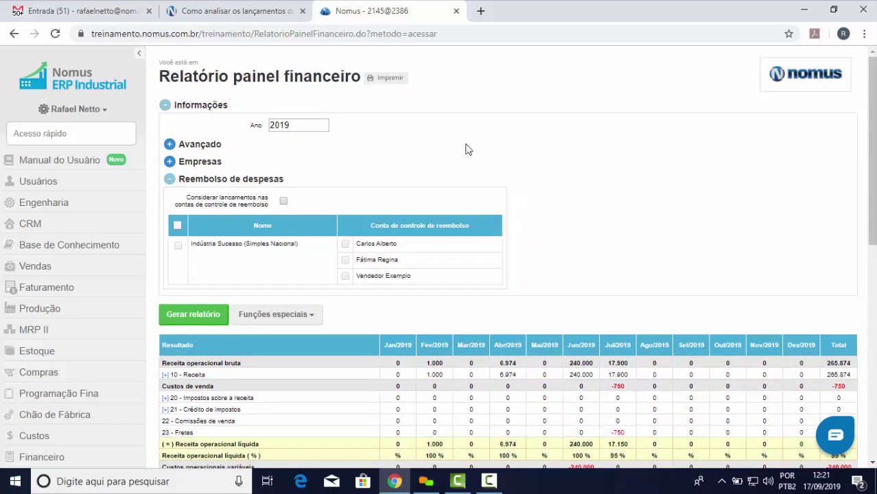
click(258, 11)
scroll(595, 296, down, 1)
scroll(594, 296, down, 3)
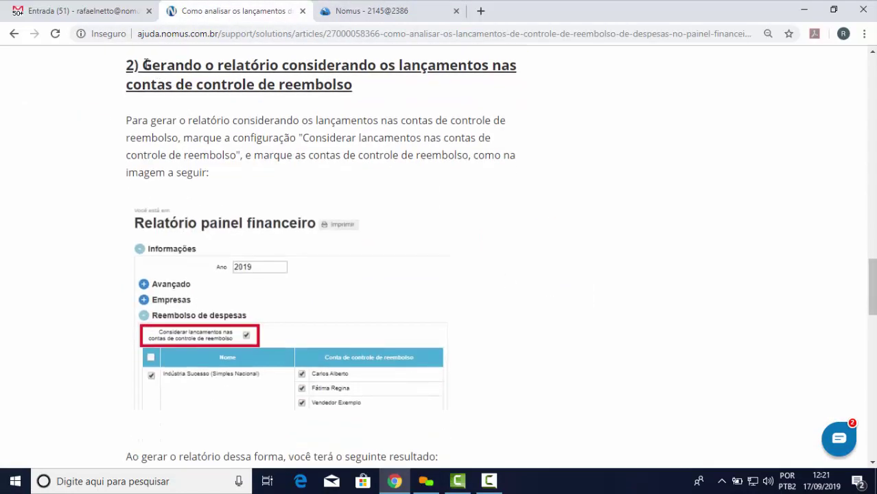
drag(145, 65, 525, 90)
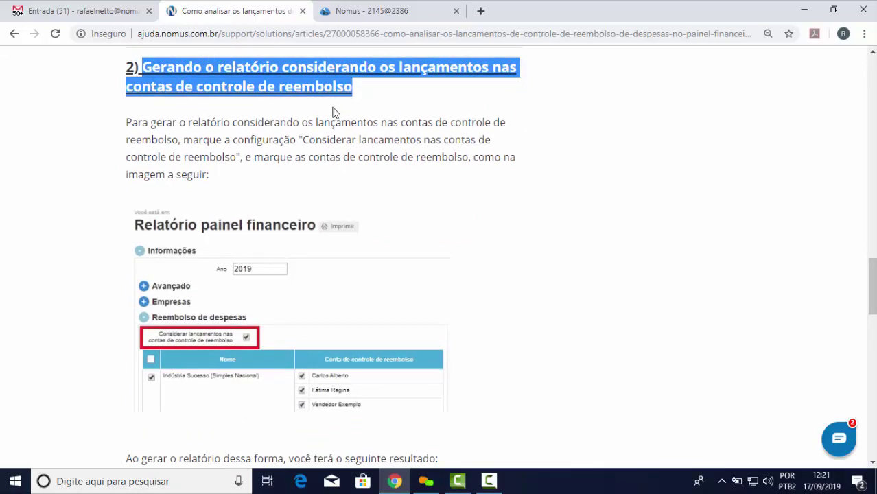
click(383, 97)
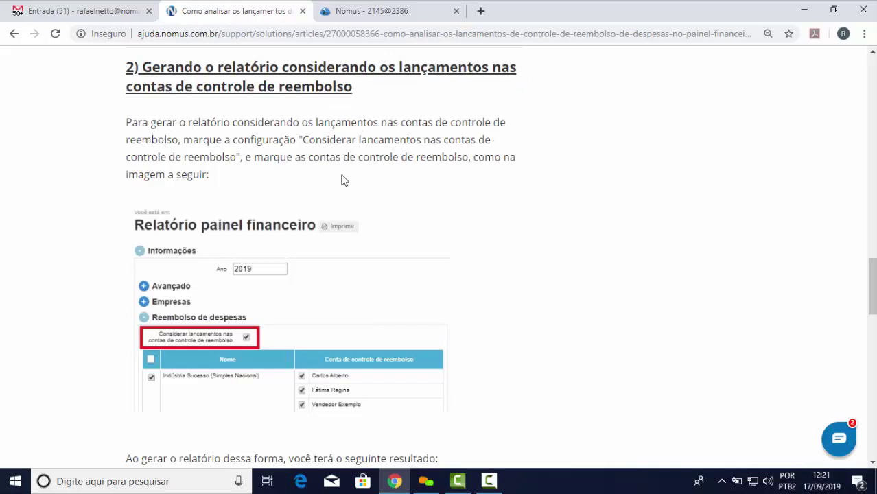
drag(303, 140, 239, 156)
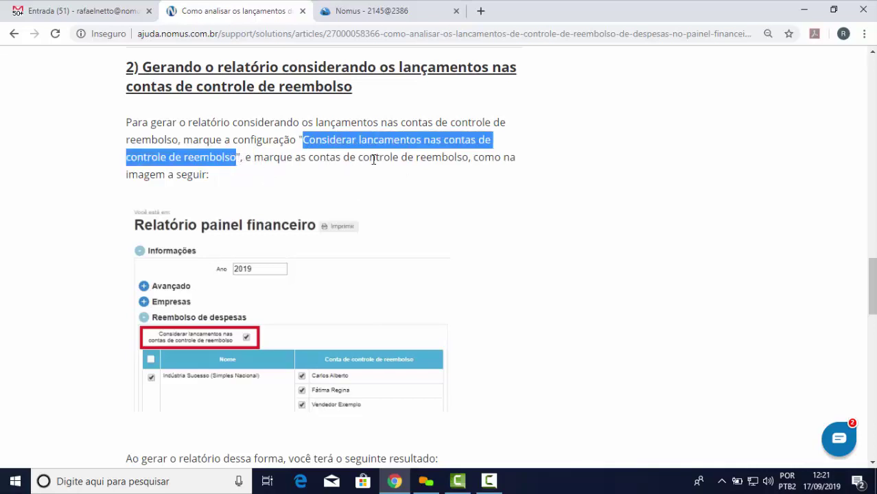
scroll(399, 243, down, 3)
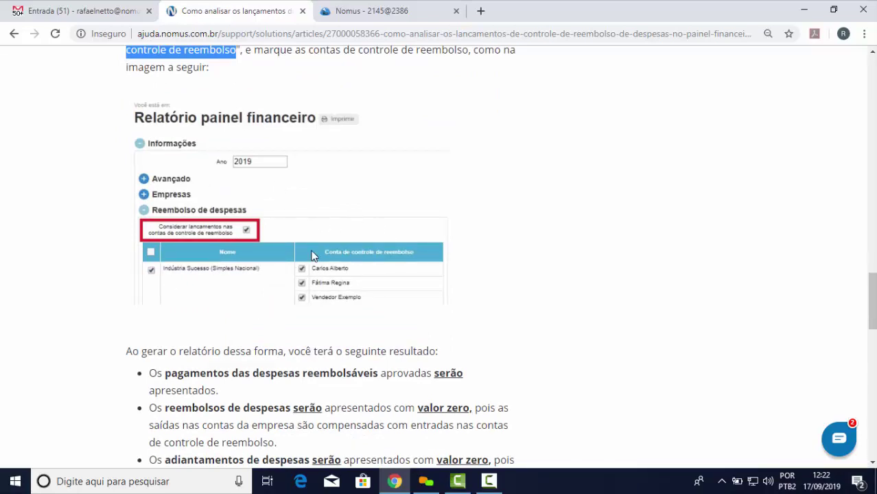
scroll(602, 217, down, 3)
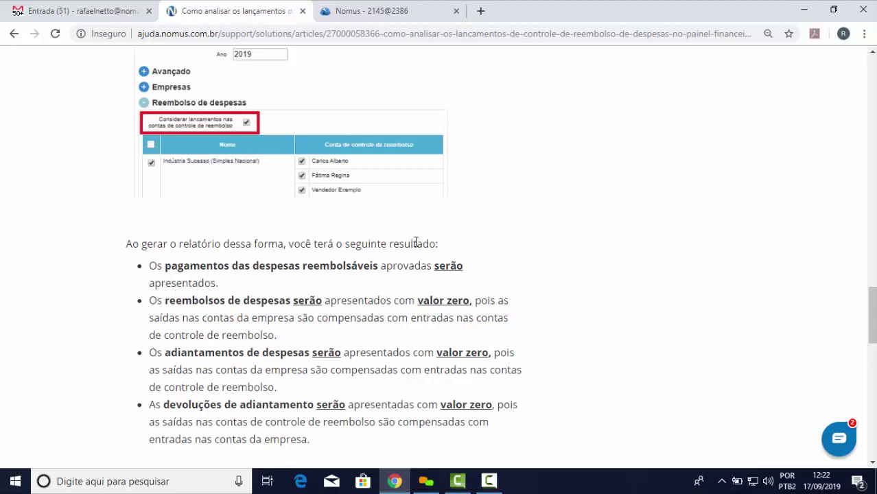
Read the article's expected results for reimbursable expense payments, reimbursements, advances and advance returns, focusing on which ones use "valor zero".
scroll(508, 233, down, 3)
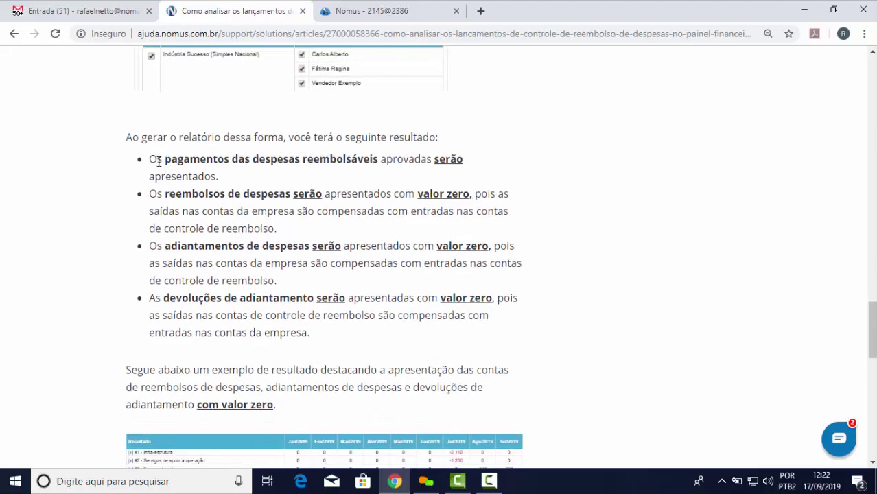
drag(150, 159, 232, 185)
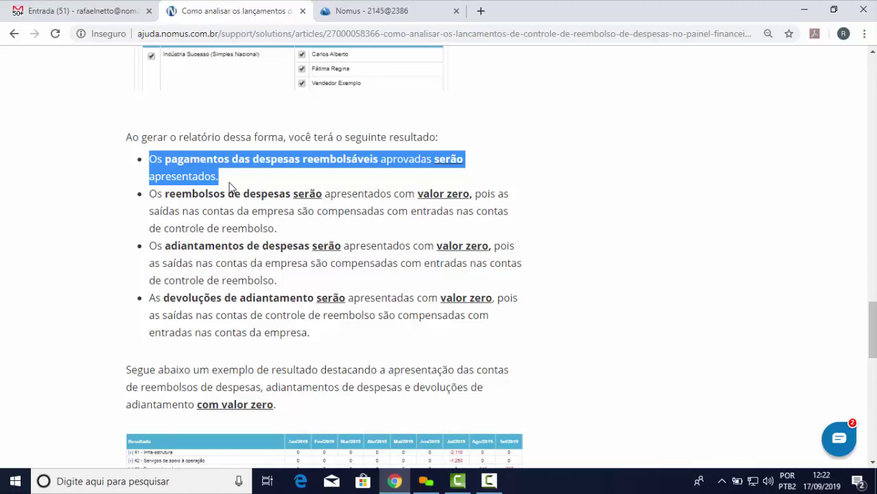
click(250, 219)
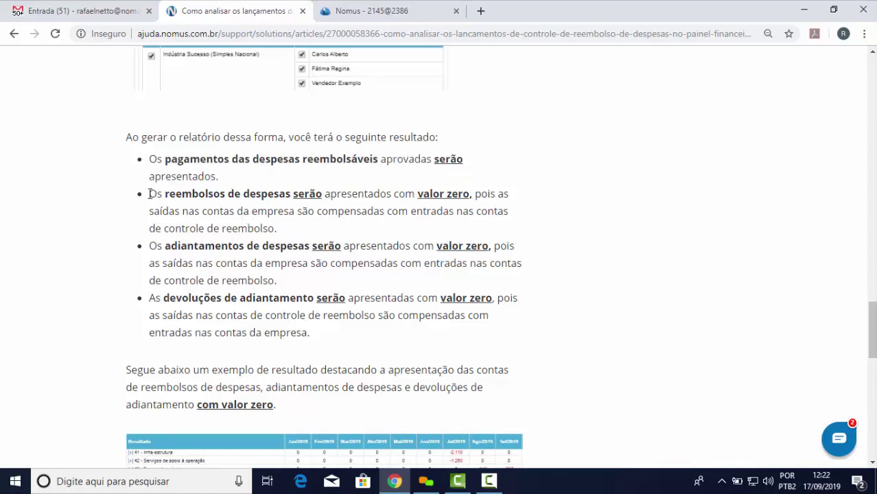
drag(150, 193, 265, 195)
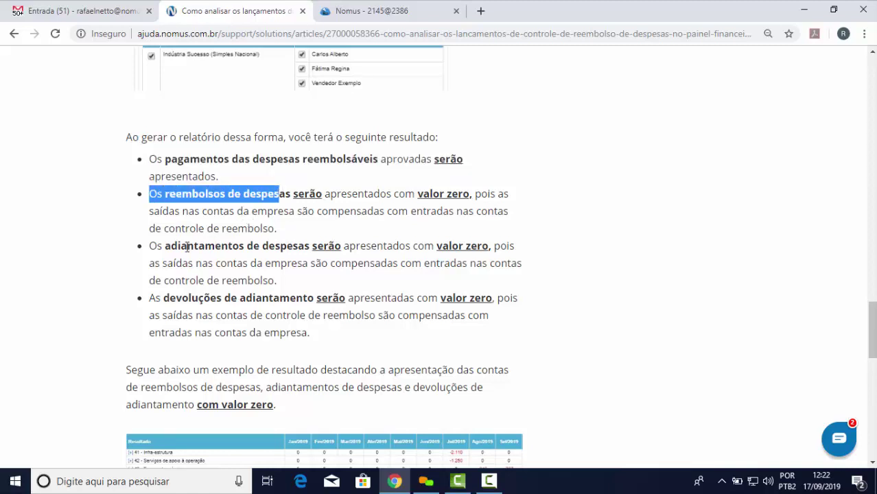
drag(168, 251, 310, 239)
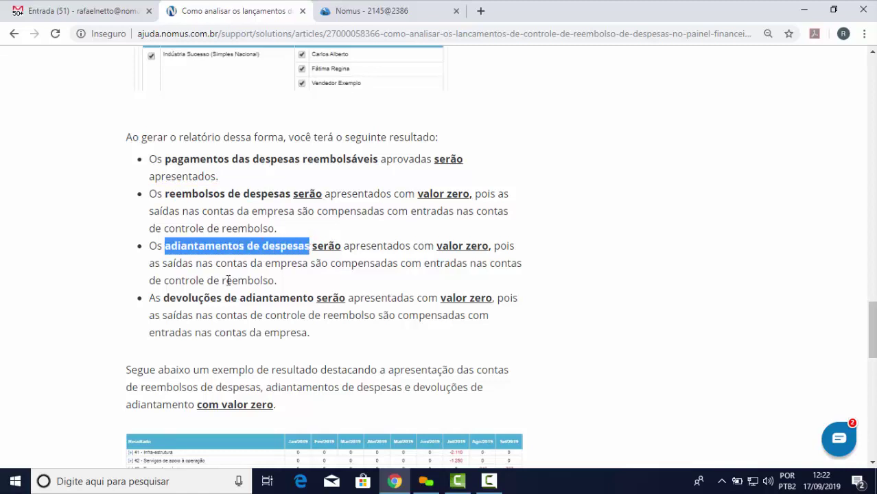
drag(164, 298, 319, 296)
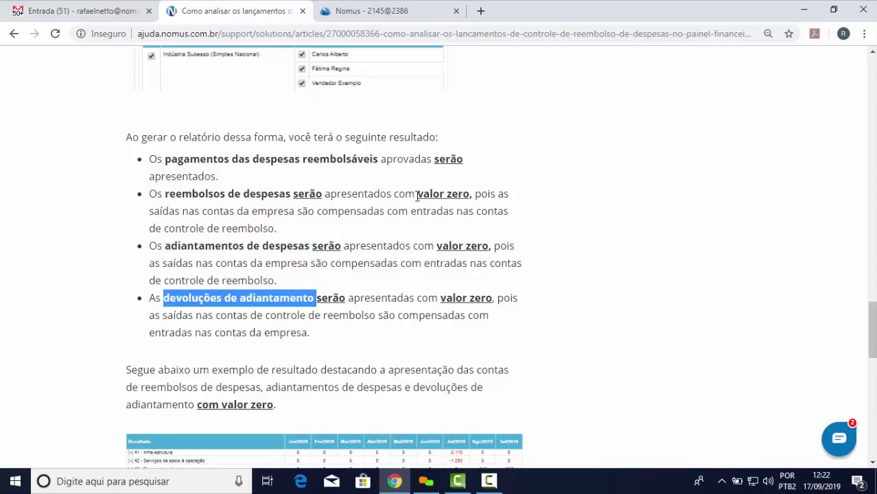
drag(416, 195, 471, 195)
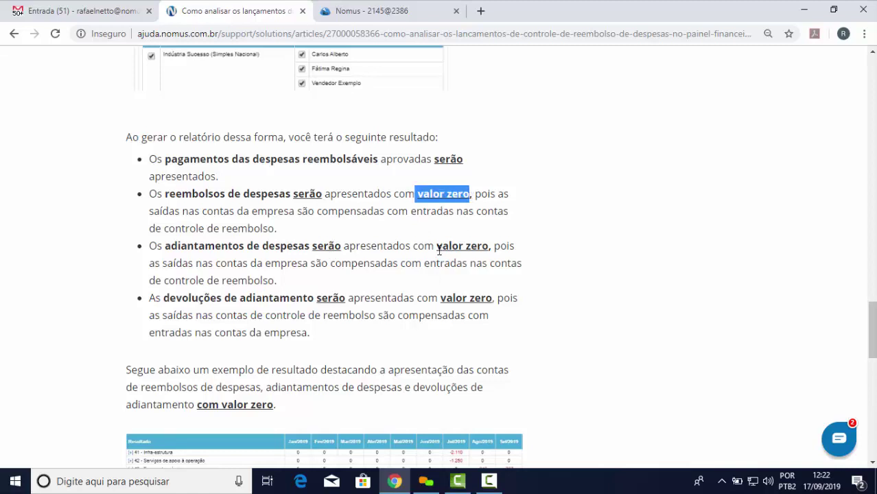
drag(437, 245, 488, 246)
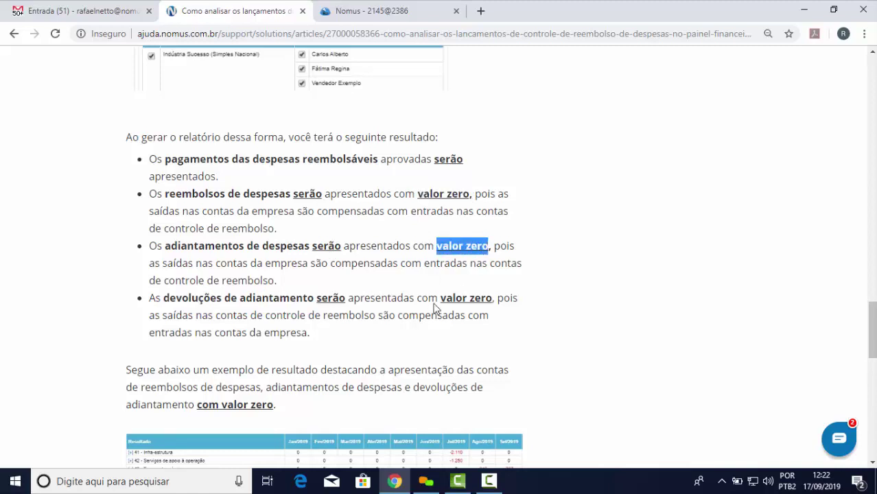
drag(440, 298, 493, 298)
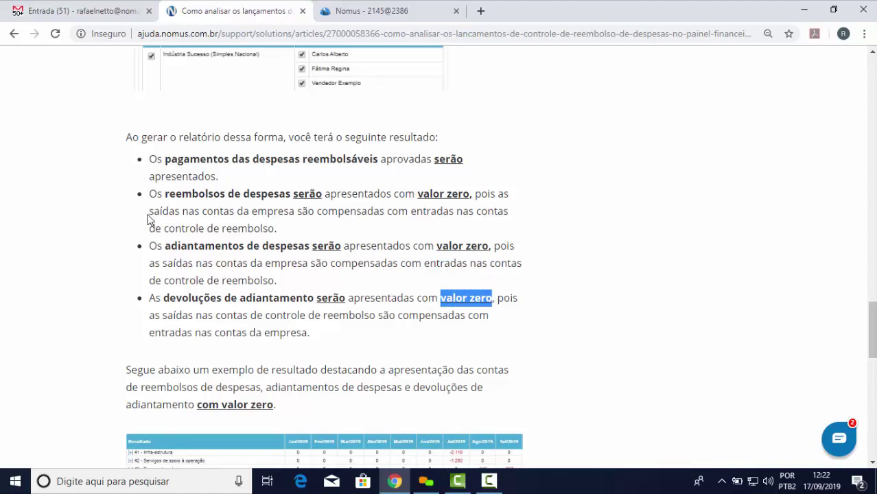
Review the article's explanation of offsetting company account outflows with control account entries and its three "valor zero" mentions.
drag(149, 210, 510, 233)
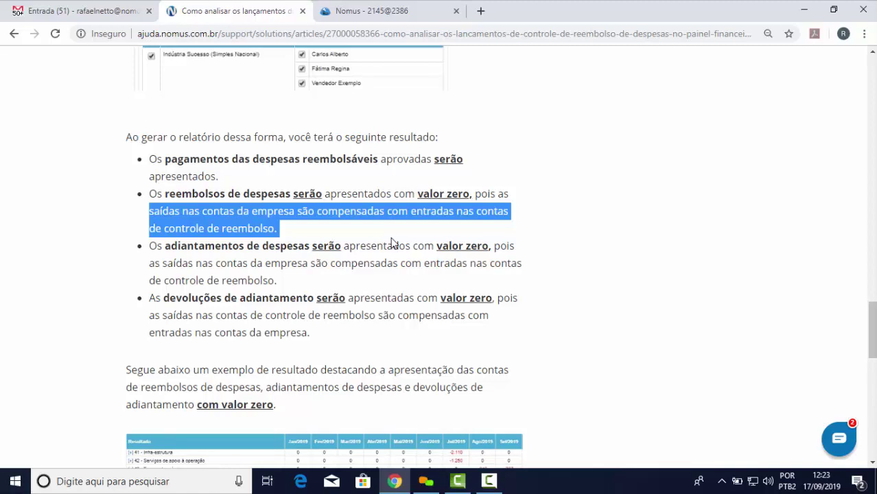
click(433, 194)
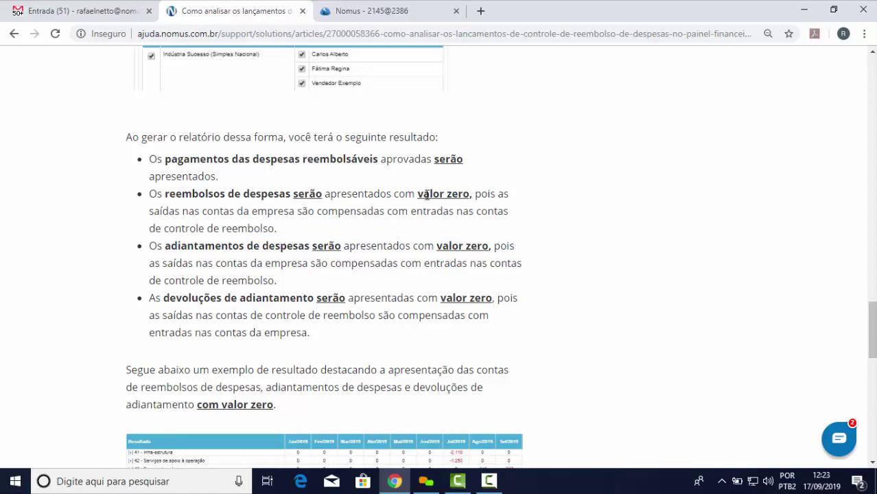
drag(418, 195, 470, 194)
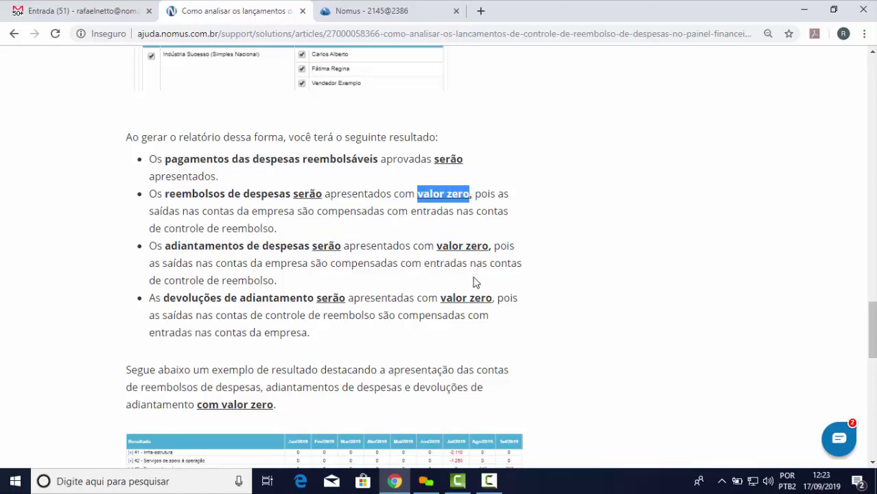
click(439, 247)
drag(439, 247, 492, 247)
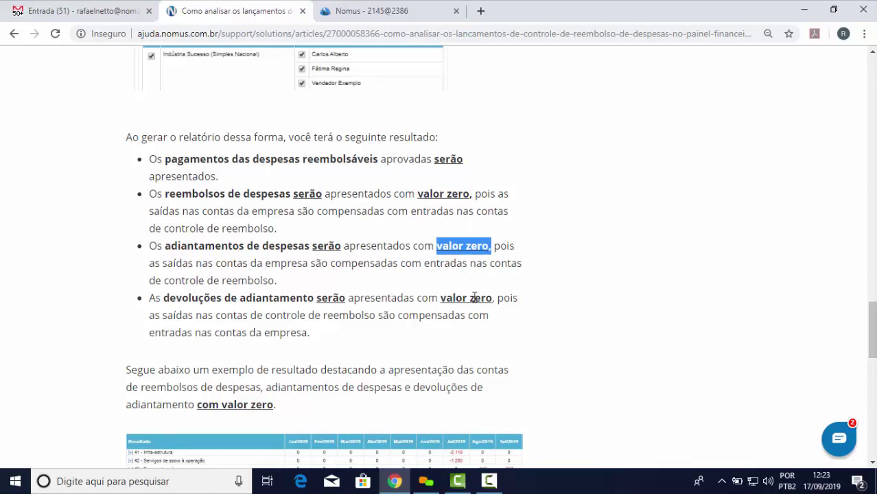
drag(440, 300, 493, 298)
View the article's first example result enlarged, examining the 45.90, 45.91 and 45.92 rows for August and September 2019, and close the image.
scroll(483, 303, down, 3)
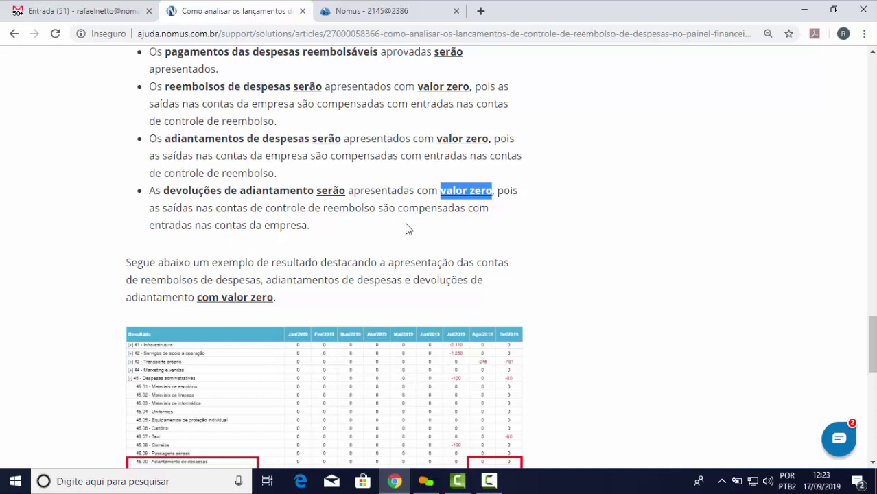
scroll(546, 214, down, 3)
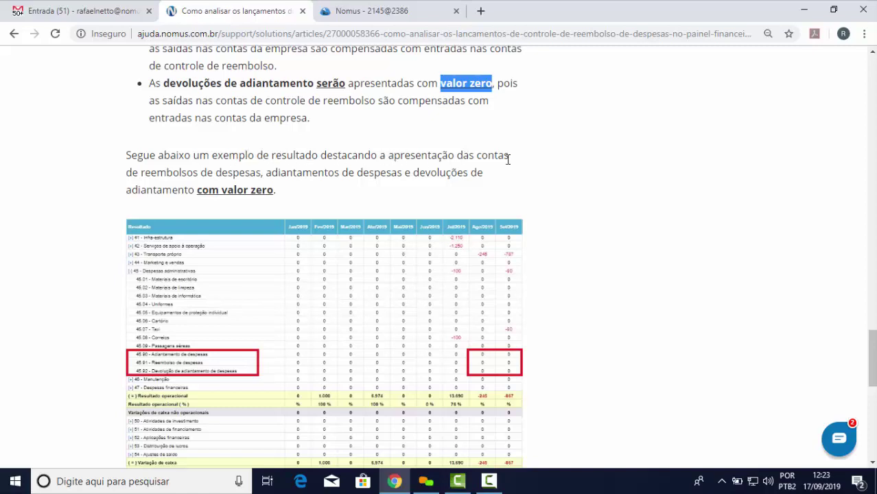
scroll(508, 159, down, 3)
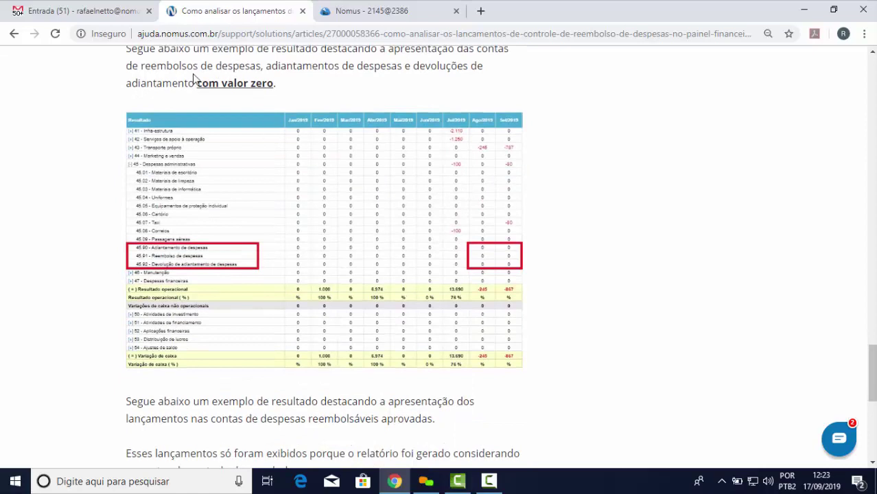
drag(266, 66, 409, 70)
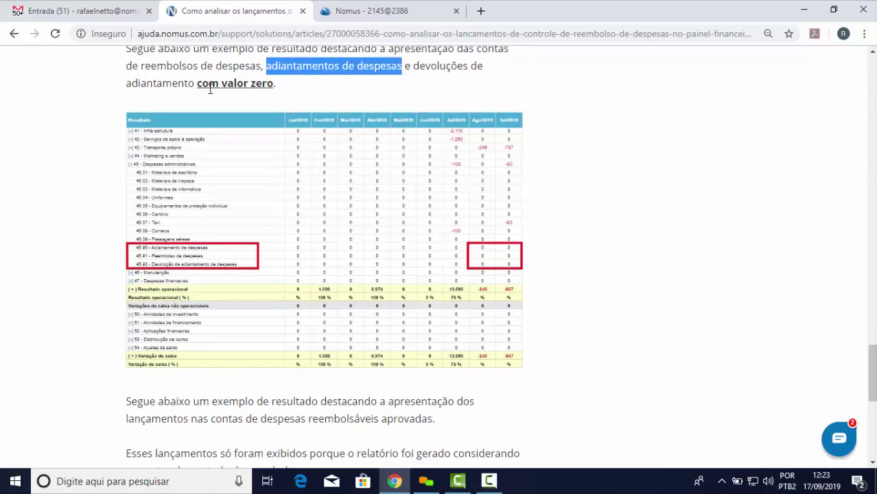
click(389, 275)
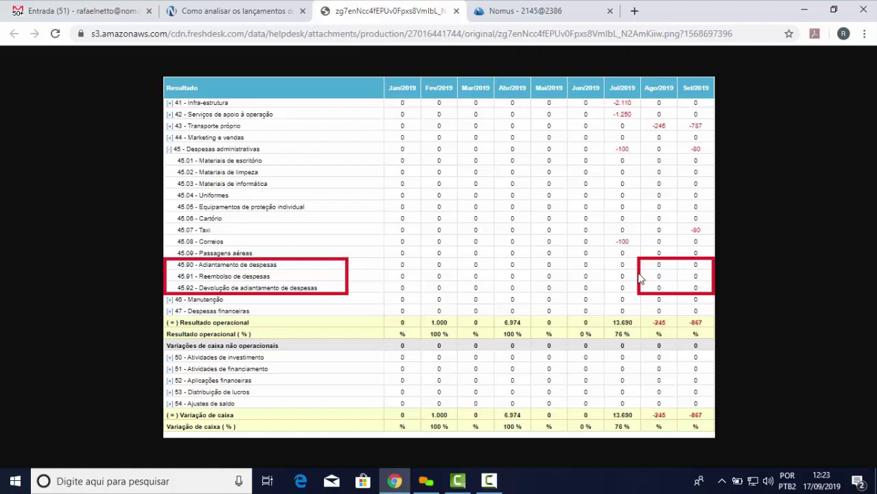
click(456, 11)
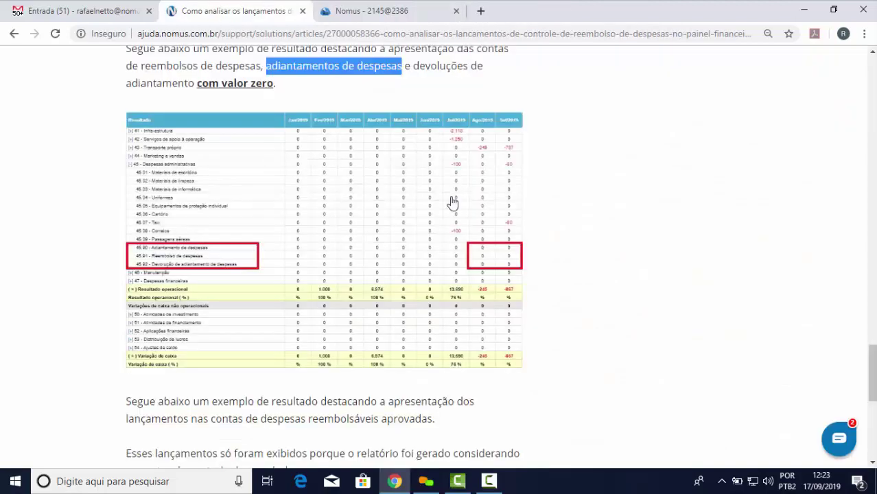
Enlarge the article's second example result and examine the highlighted Combustível, Estacionamento, Pedágio and Taxi rows.
scroll(613, 198, down, 3)
scroll(613, 198, down, 2)
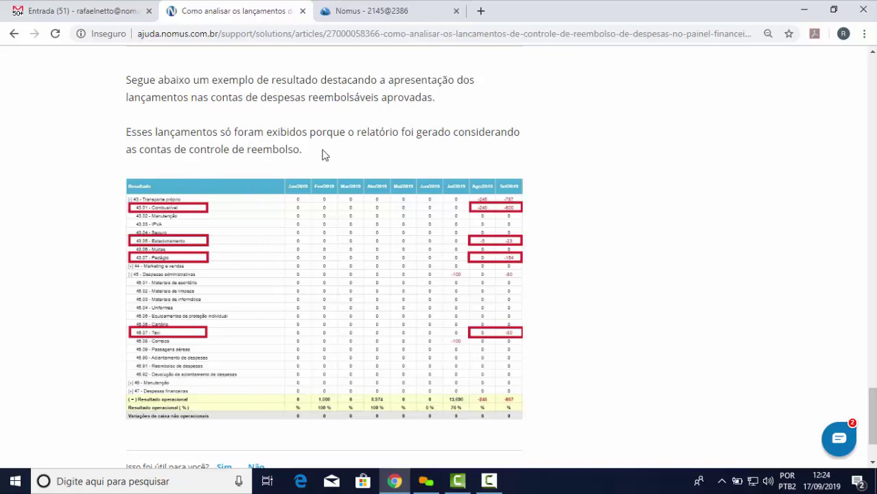
click(434, 316)
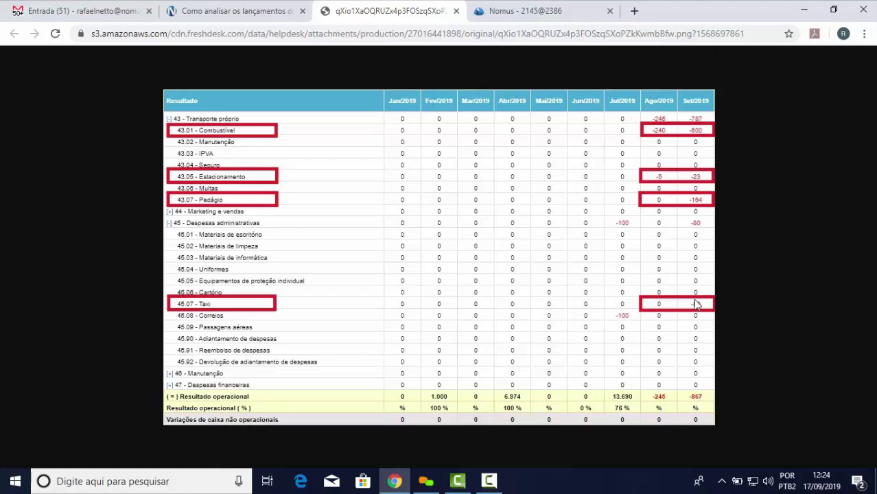
Return to the Nomus financial panel, enable "Considerar lancamentos nas contas de controle de reembolso" and generate the 2019 report.
click(553, 11)
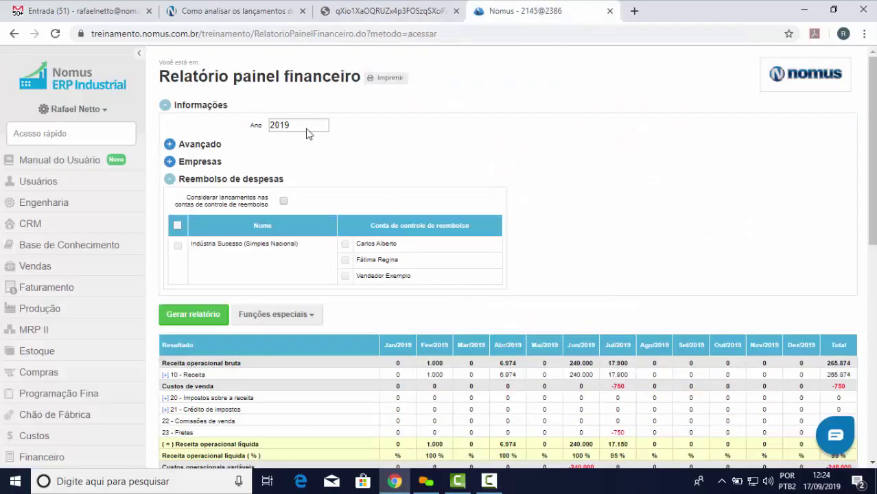
click(283, 200)
click(191, 313)
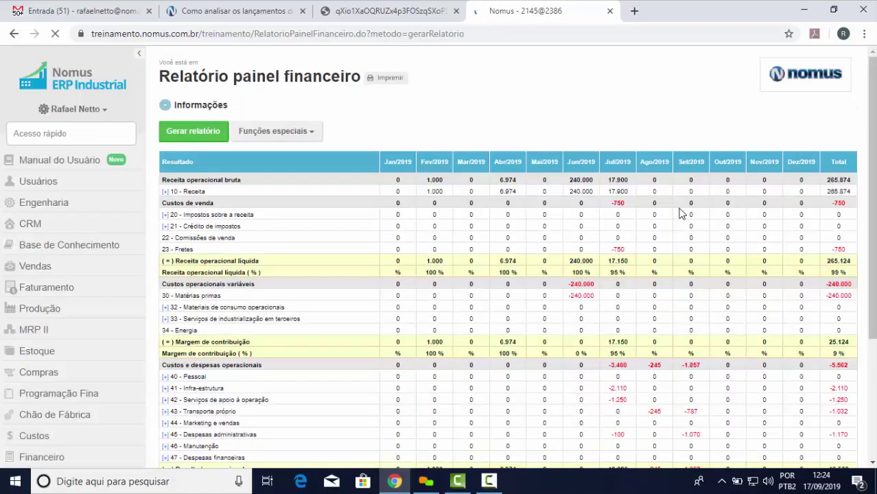
Expand the "45 - Despesas administrativas" group and examine the 45.90, 45.91, 45.92 and 45.09 Passagens aéreas rows.
scroll(724, 173, down, 3)
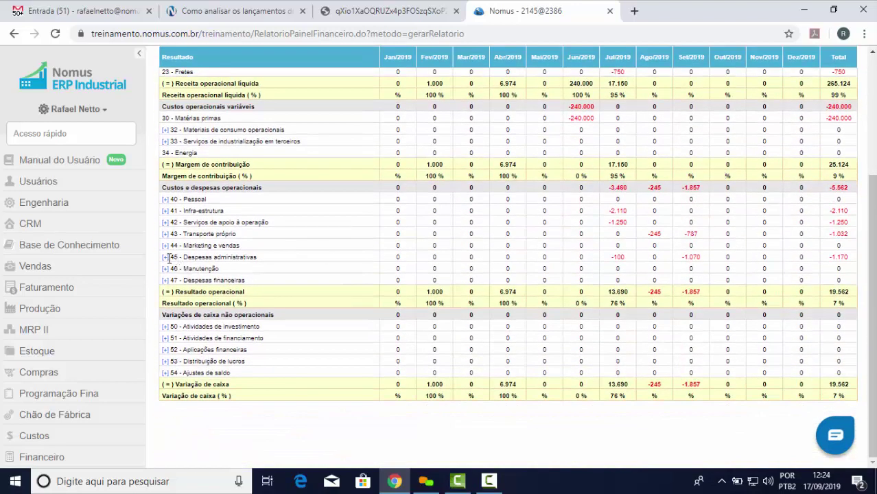
click(164, 257)
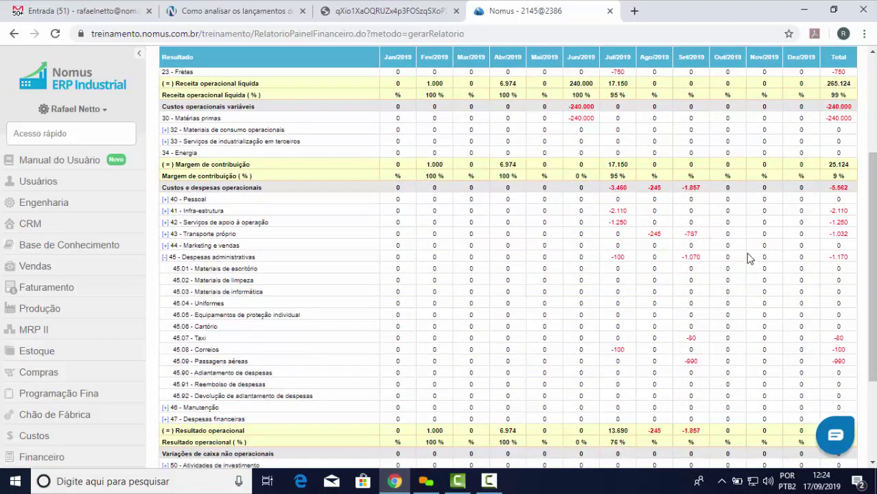
scroll(588, 306, down, 2)
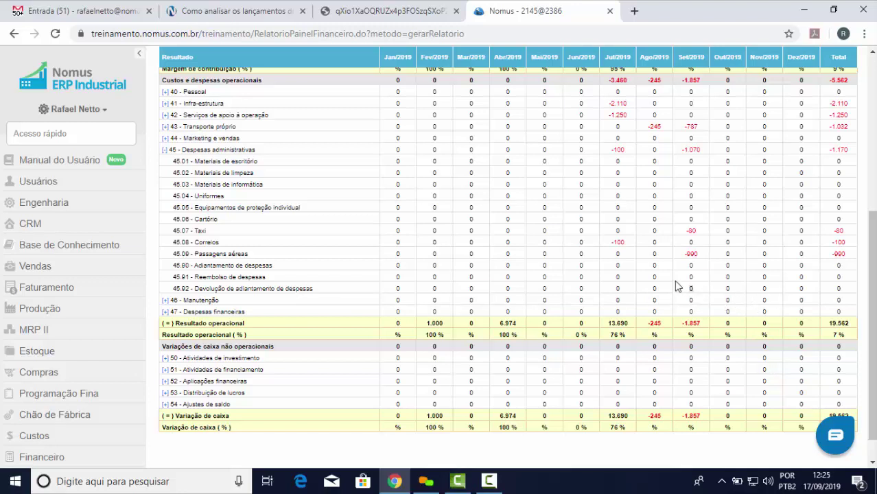
drag(675, 287, 219, 276)
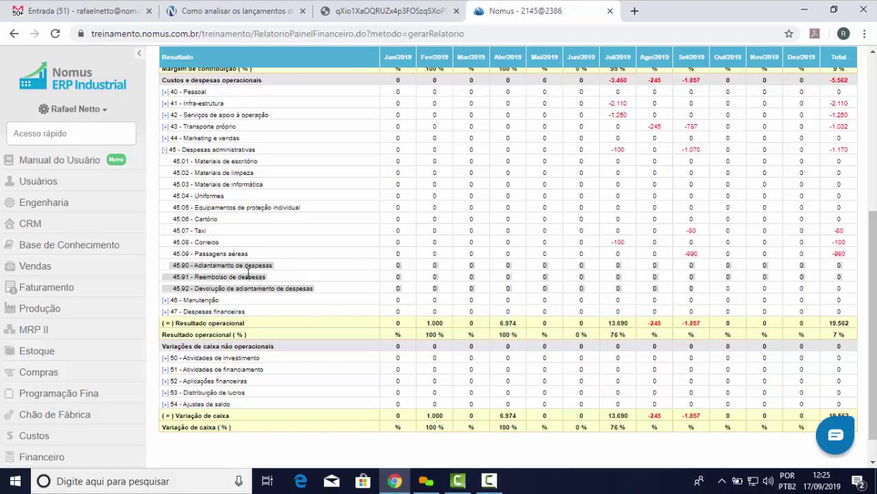
click(251, 259)
drag(250, 256, 187, 253)
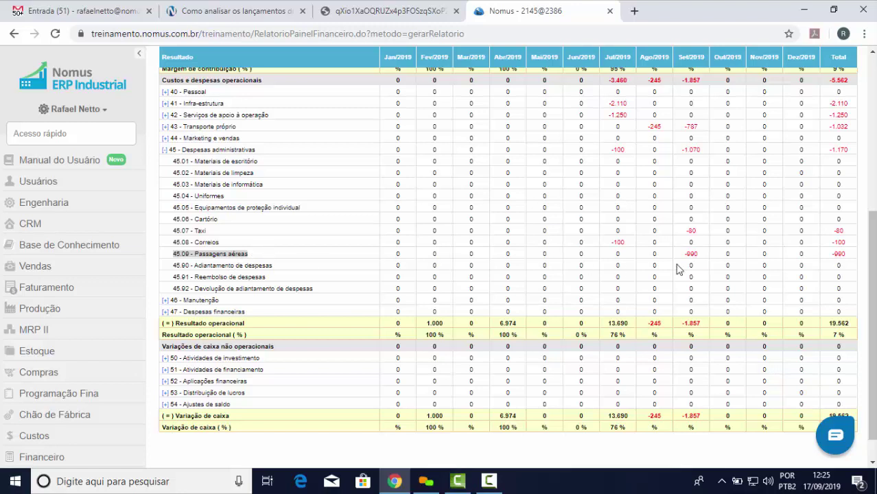
Examine the September 2019 Passagens aéreas value, and expand "43 - Transporte próprio" to examine the August and September Combustível, Estacionamento and Pedágio values.
click(701, 258)
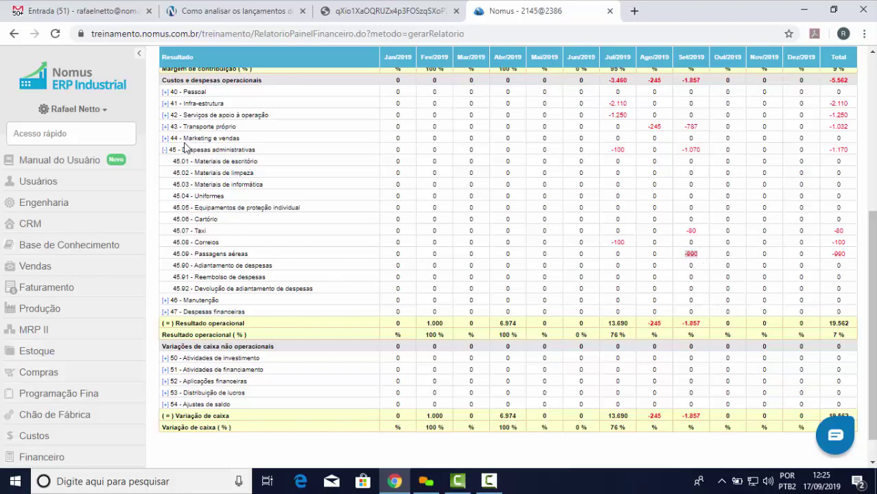
click(164, 126)
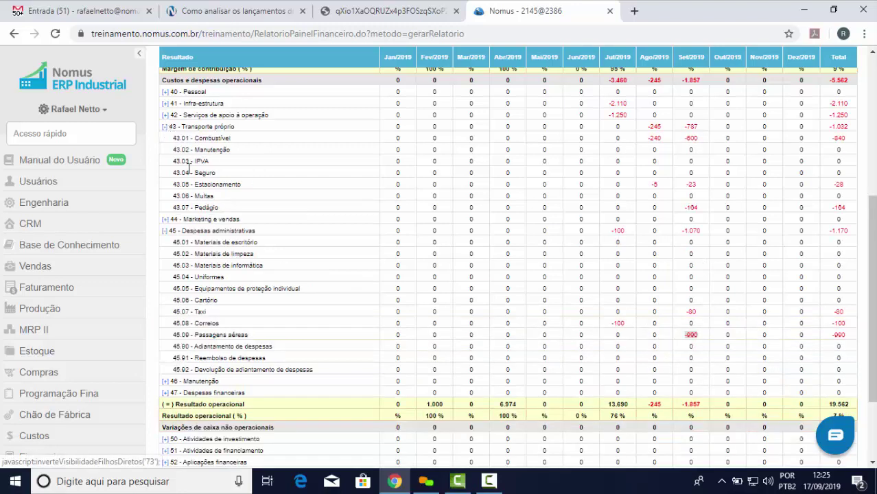
drag(221, 209, 168, 208)
drag(241, 185, 176, 184)
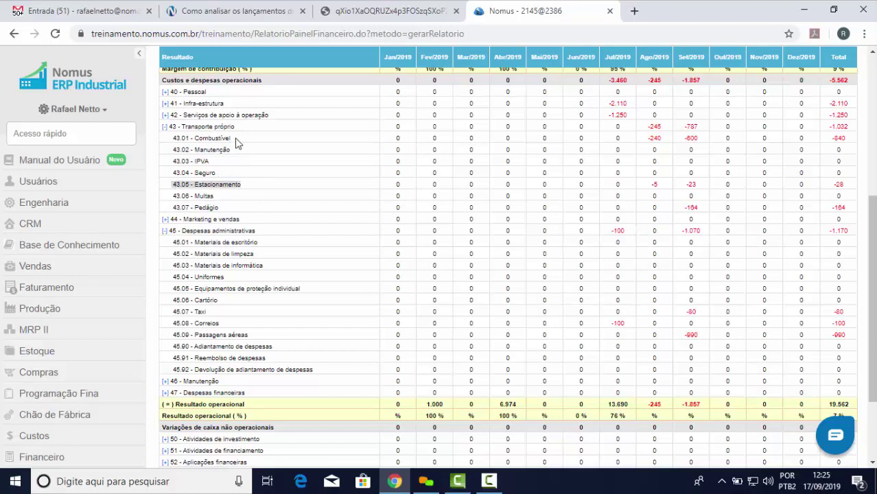
drag(237, 140, 175, 146)
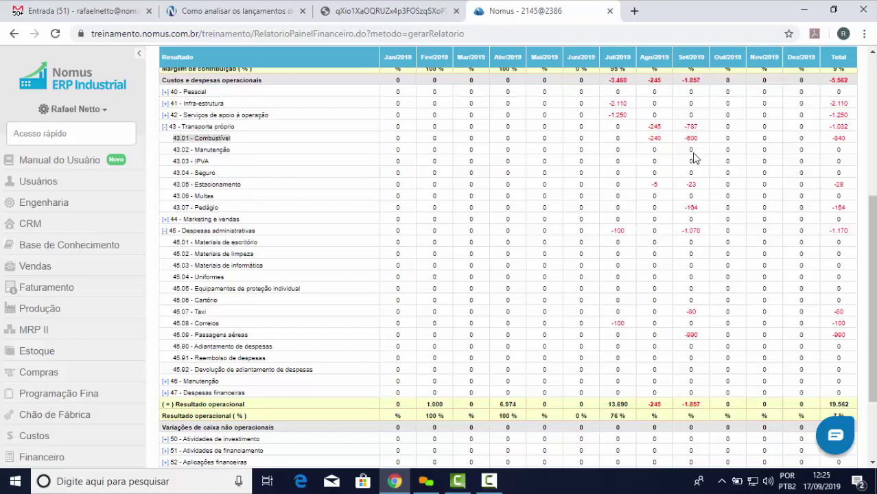
drag(705, 143, 650, 142)
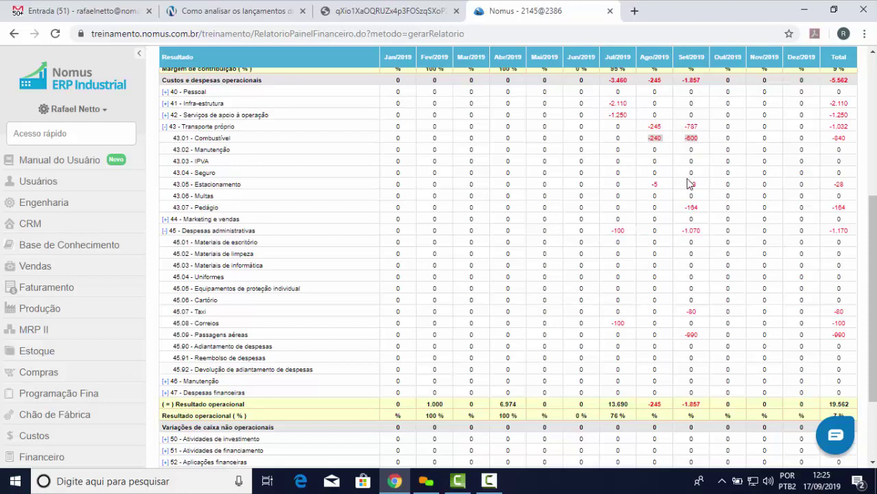
drag(696, 184, 652, 188)
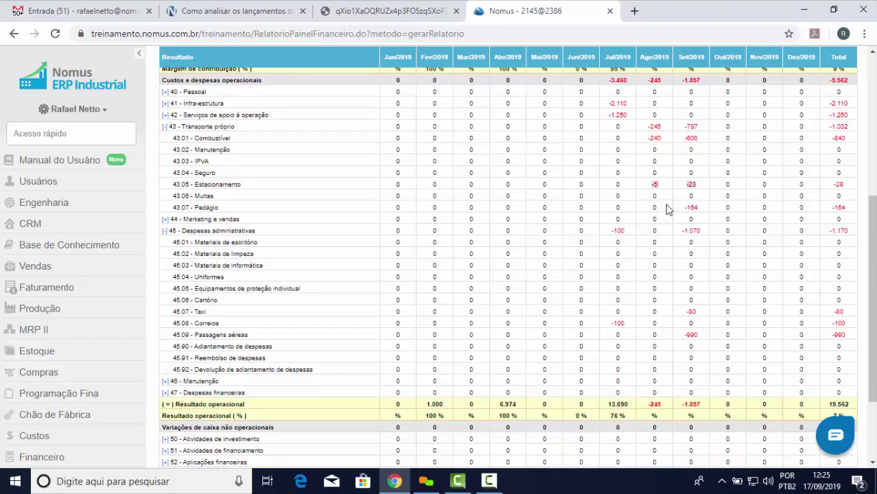
drag(700, 207, 652, 210)
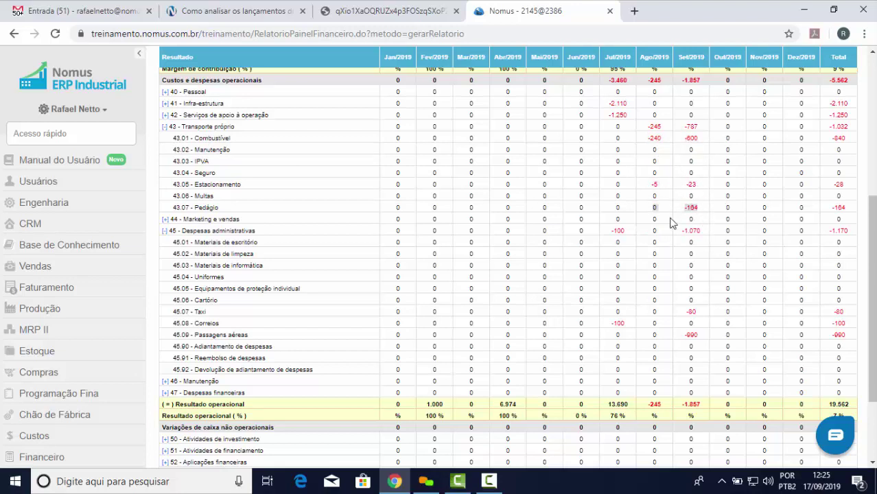